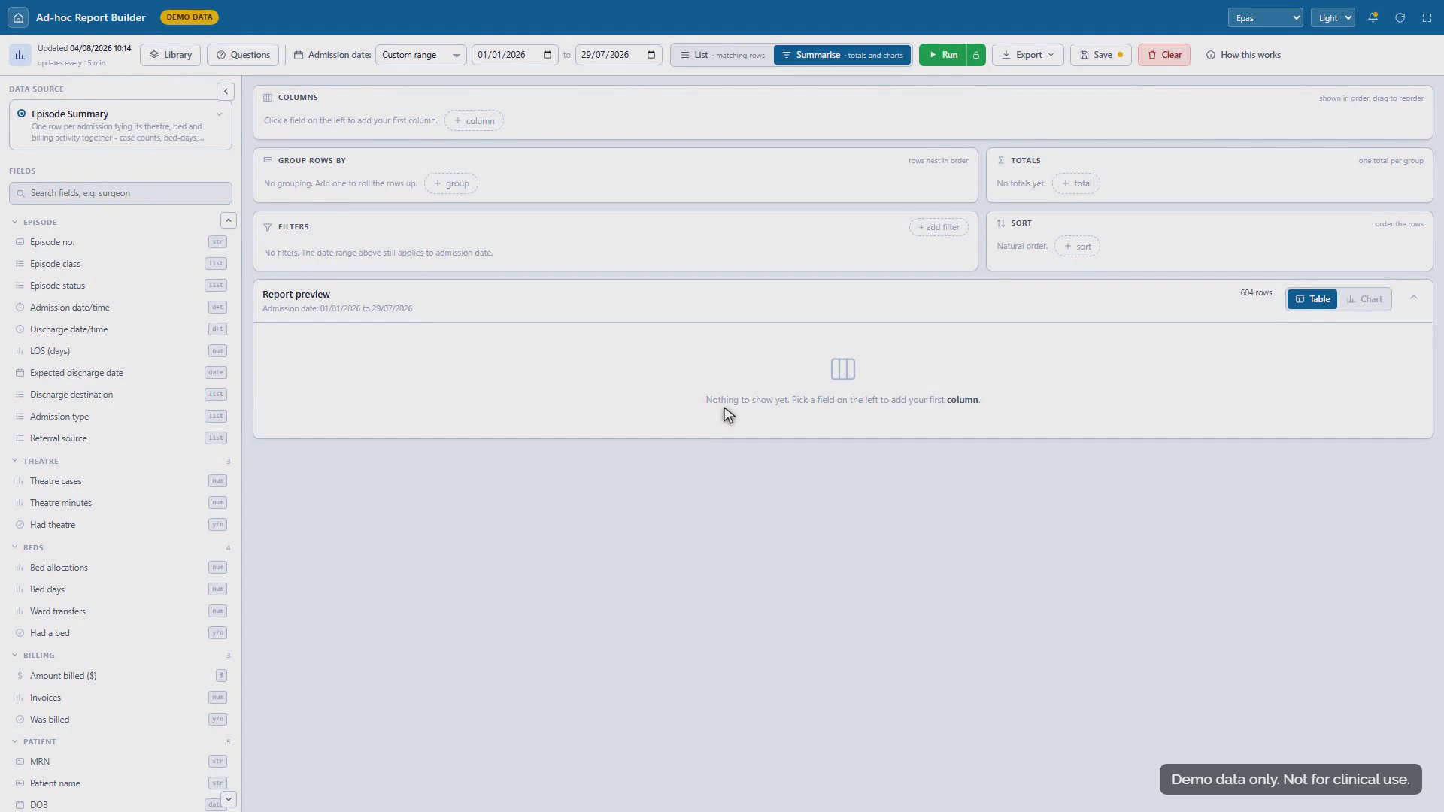
- Search the questions for "how much theatre time is each surgeon using" and open the matching ready-made report
{"action": "left_click", "coordinate": [245, 55]}
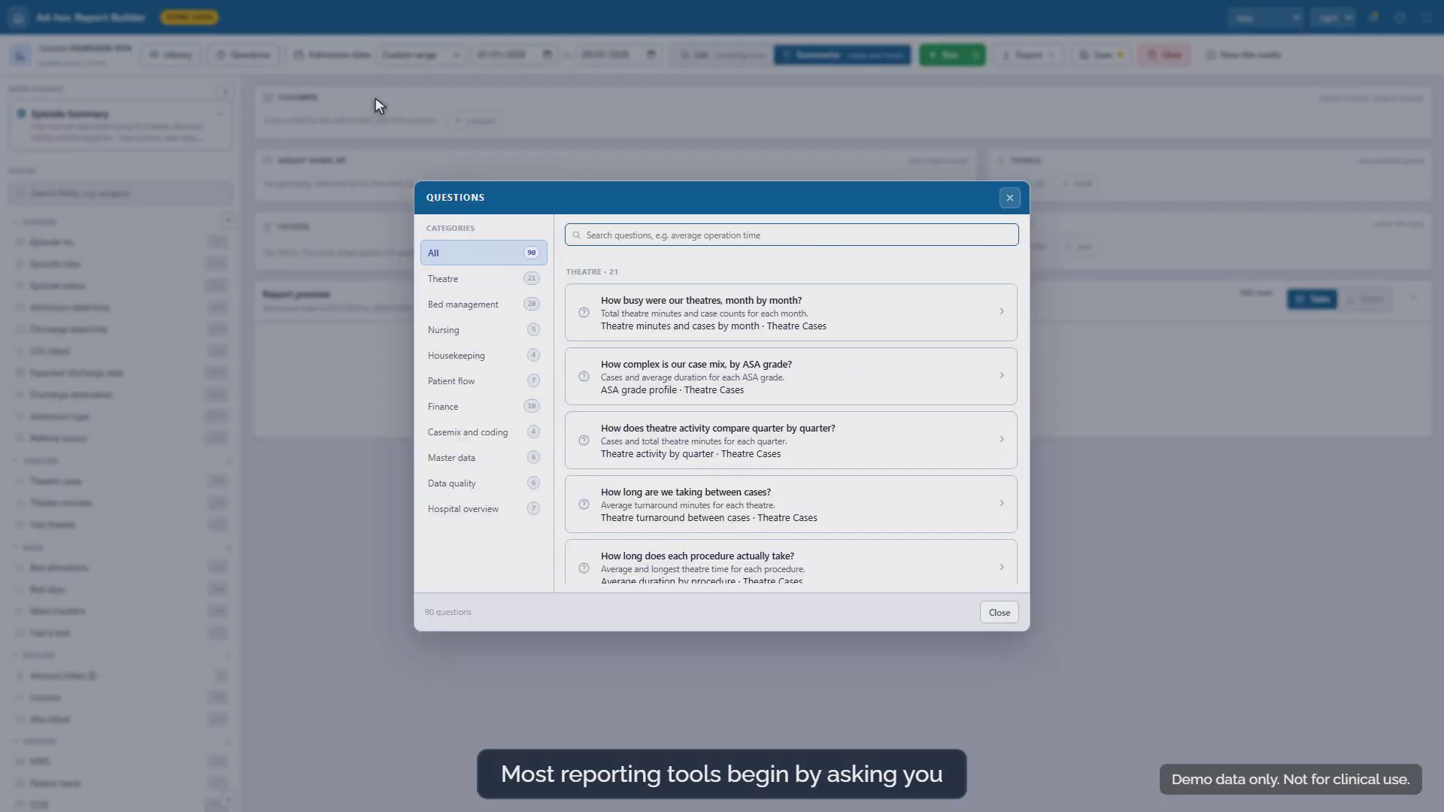
{"action": "type", "text": "how much theatre ti"}
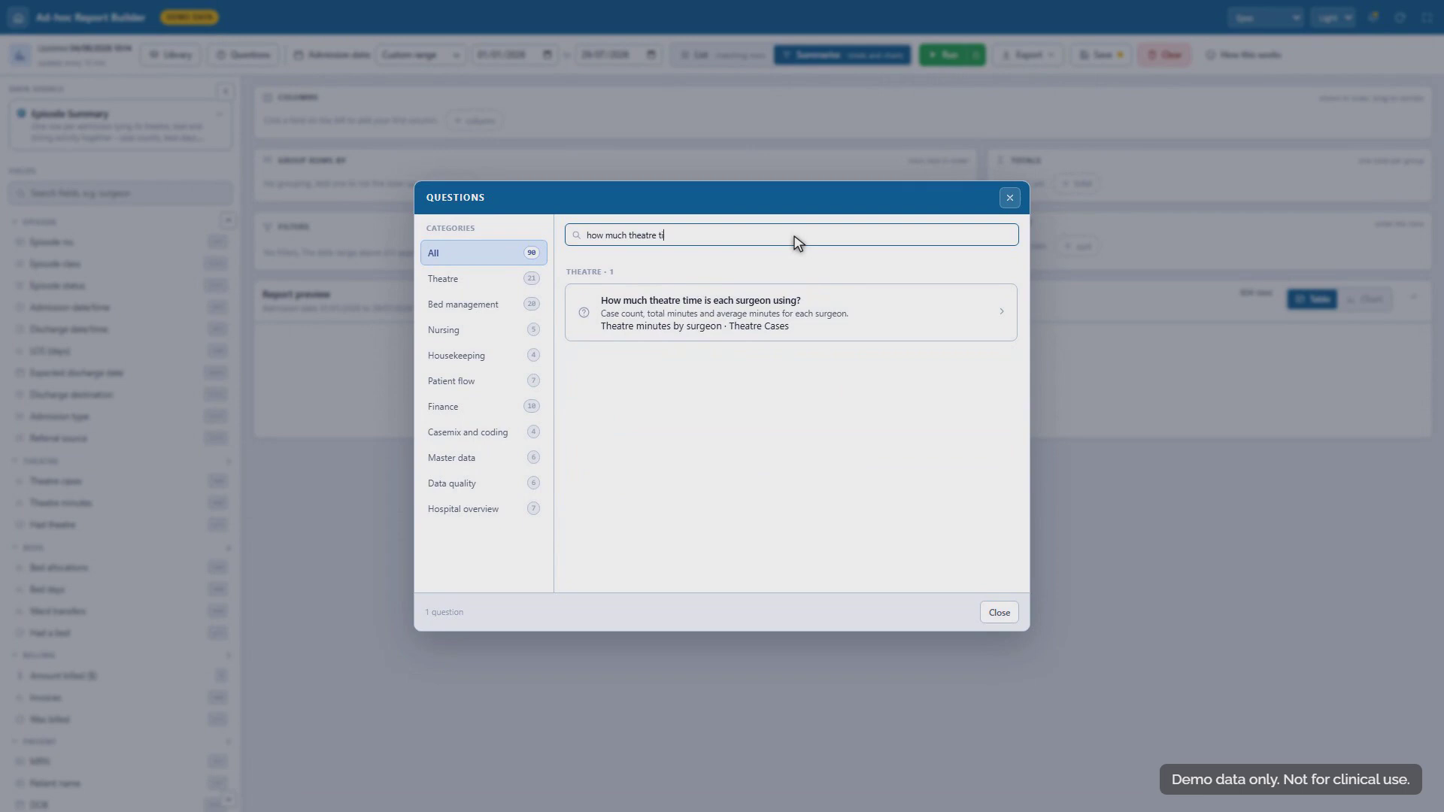
{"action": "type", "text": "me is each surgeon using"}
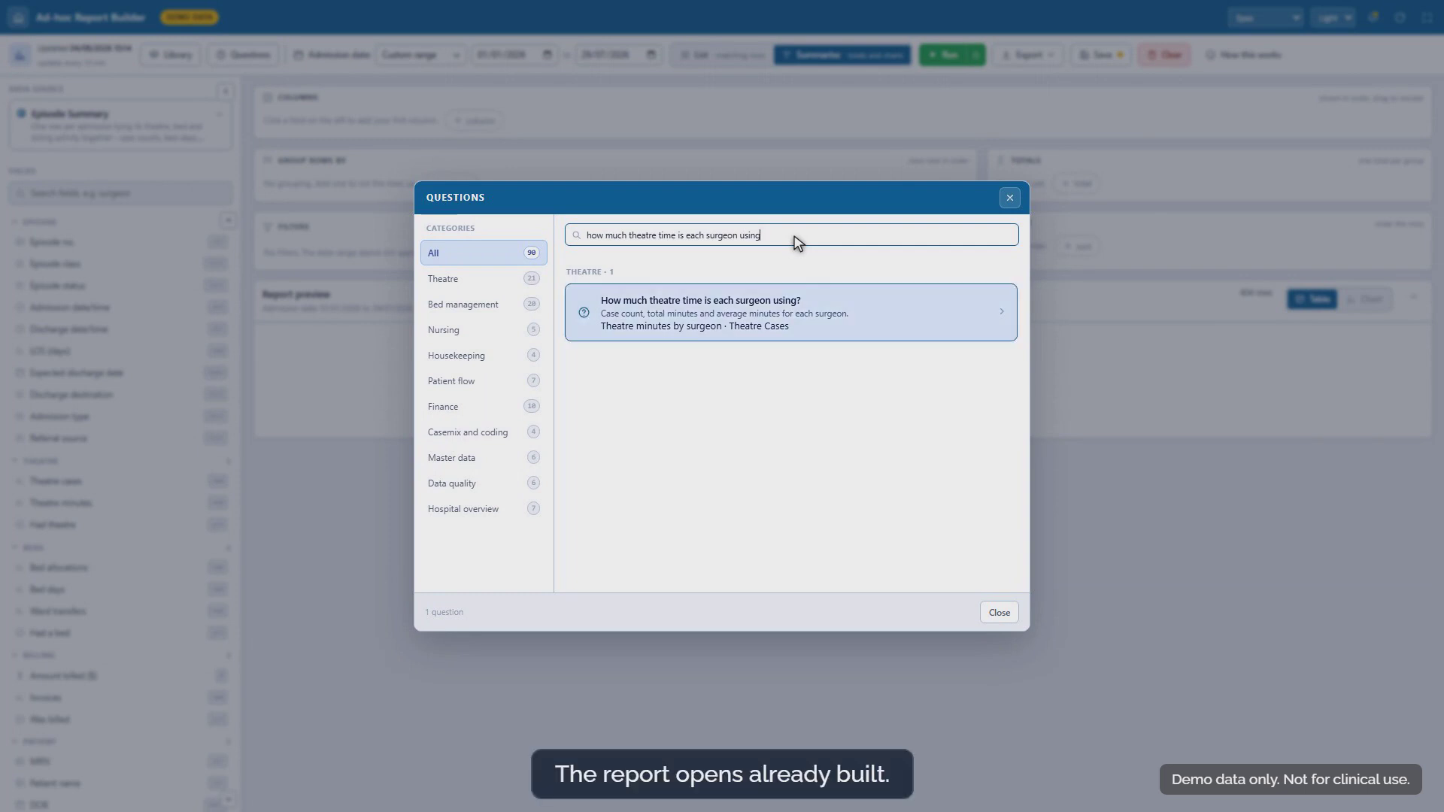
{"action": "left_click", "coordinate": [796, 319]}
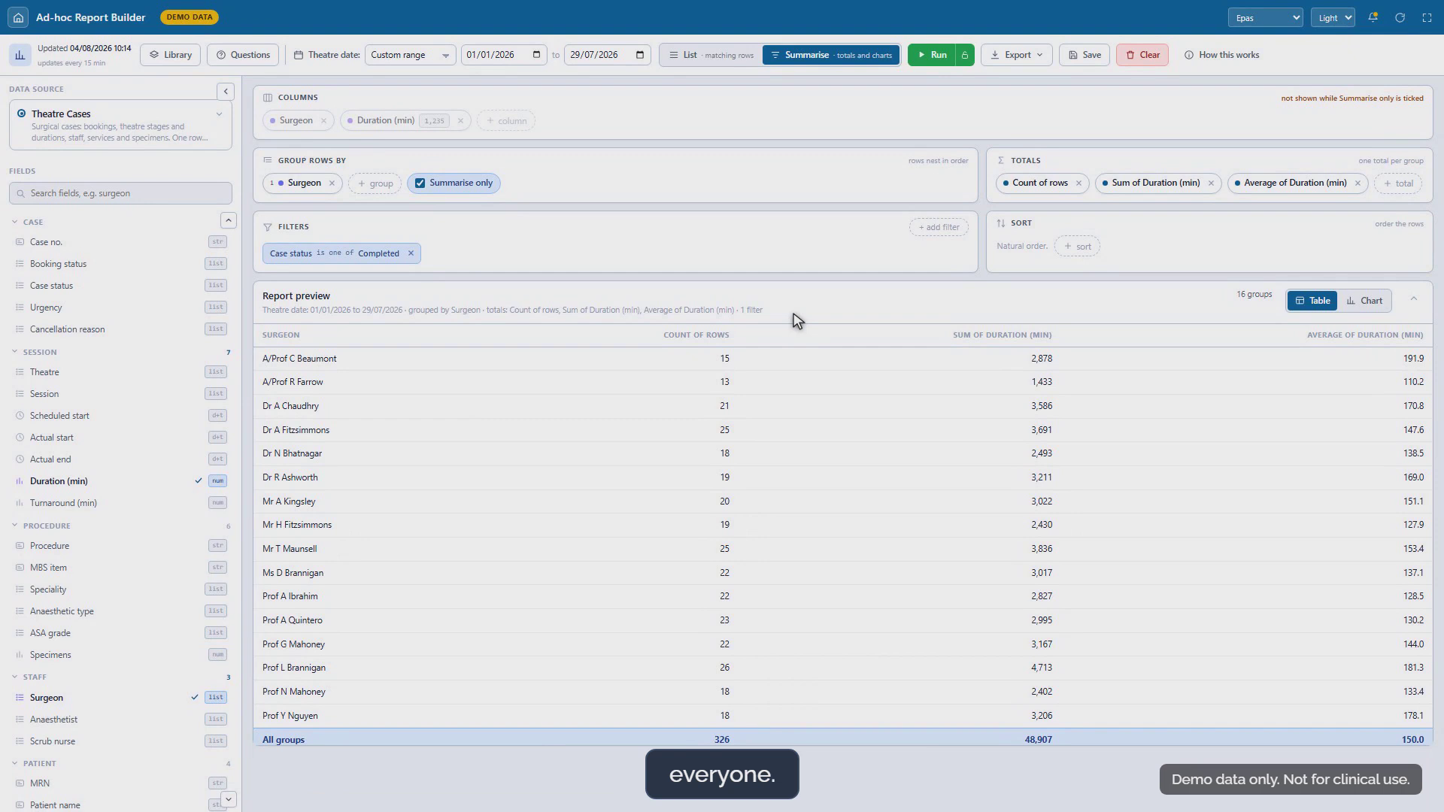
- Reopen the questions list, clear its search text, review the standard questions across all categories, and close the list
{"action": "left_click", "coordinate": [245, 56]}
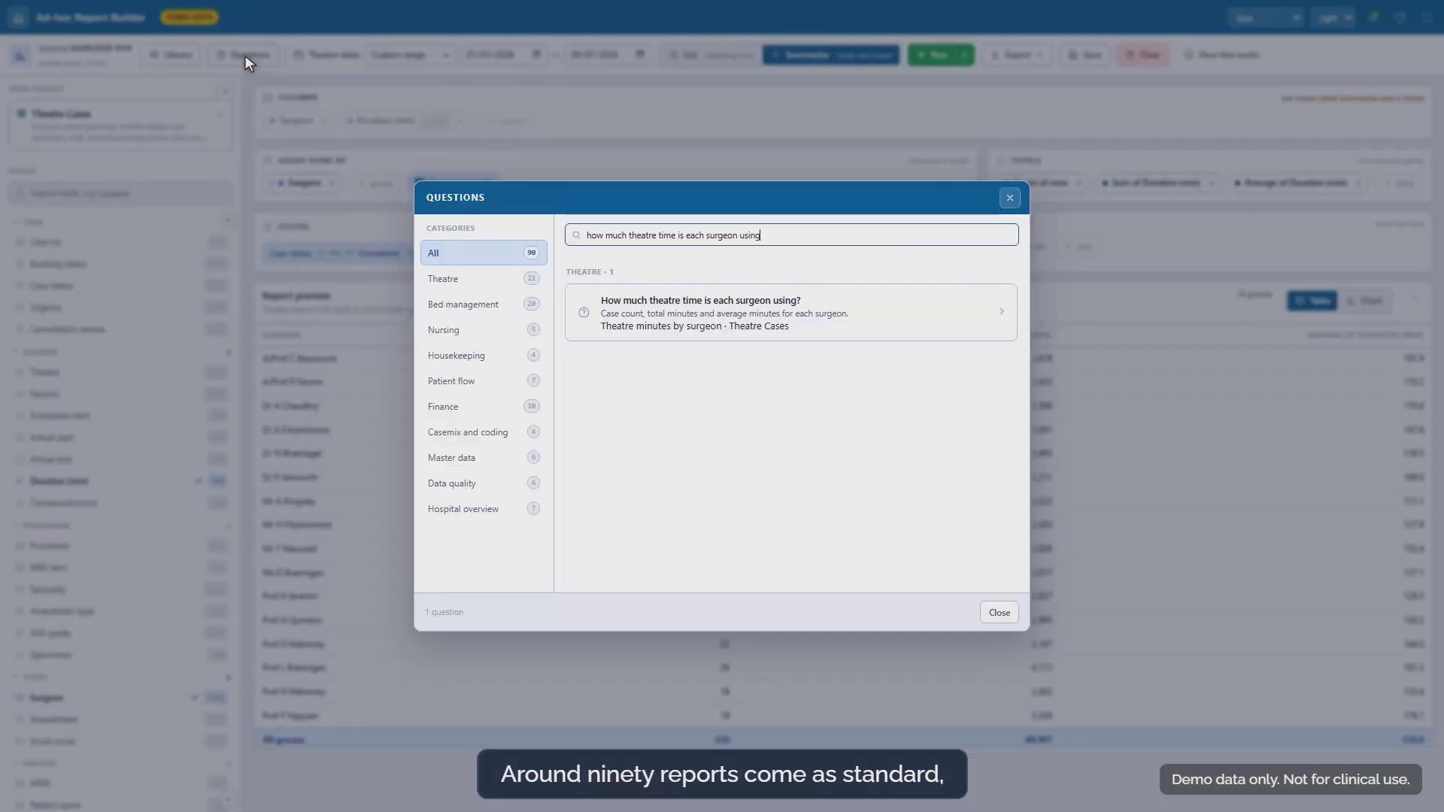
{"action": "triple_click", "coordinate": [792, 237]}
{"action": "key", "text": "BackSpace"}
{"action": "left_click", "coordinate": [487, 253]}
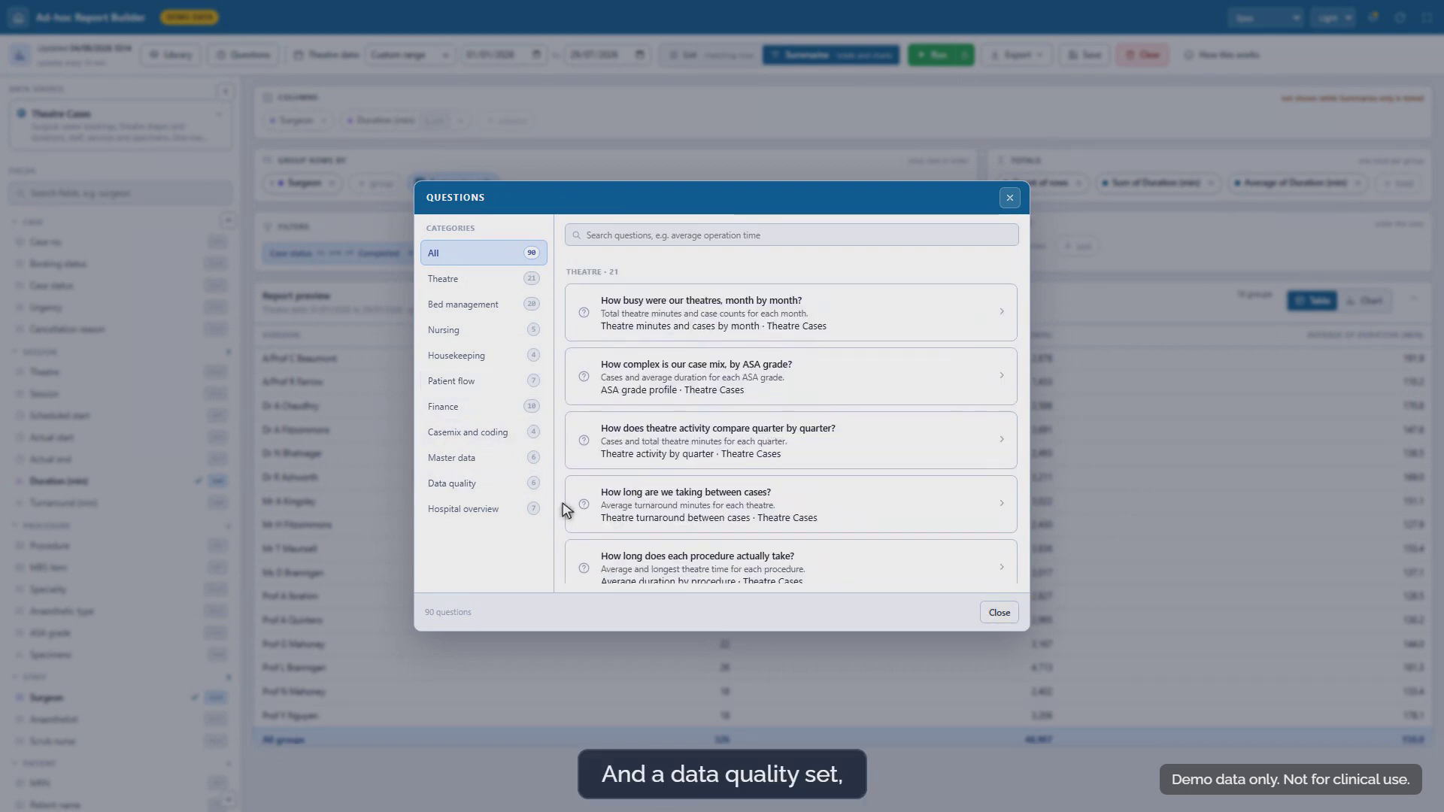
{"action": "left_click", "coordinate": [1005, 619]}
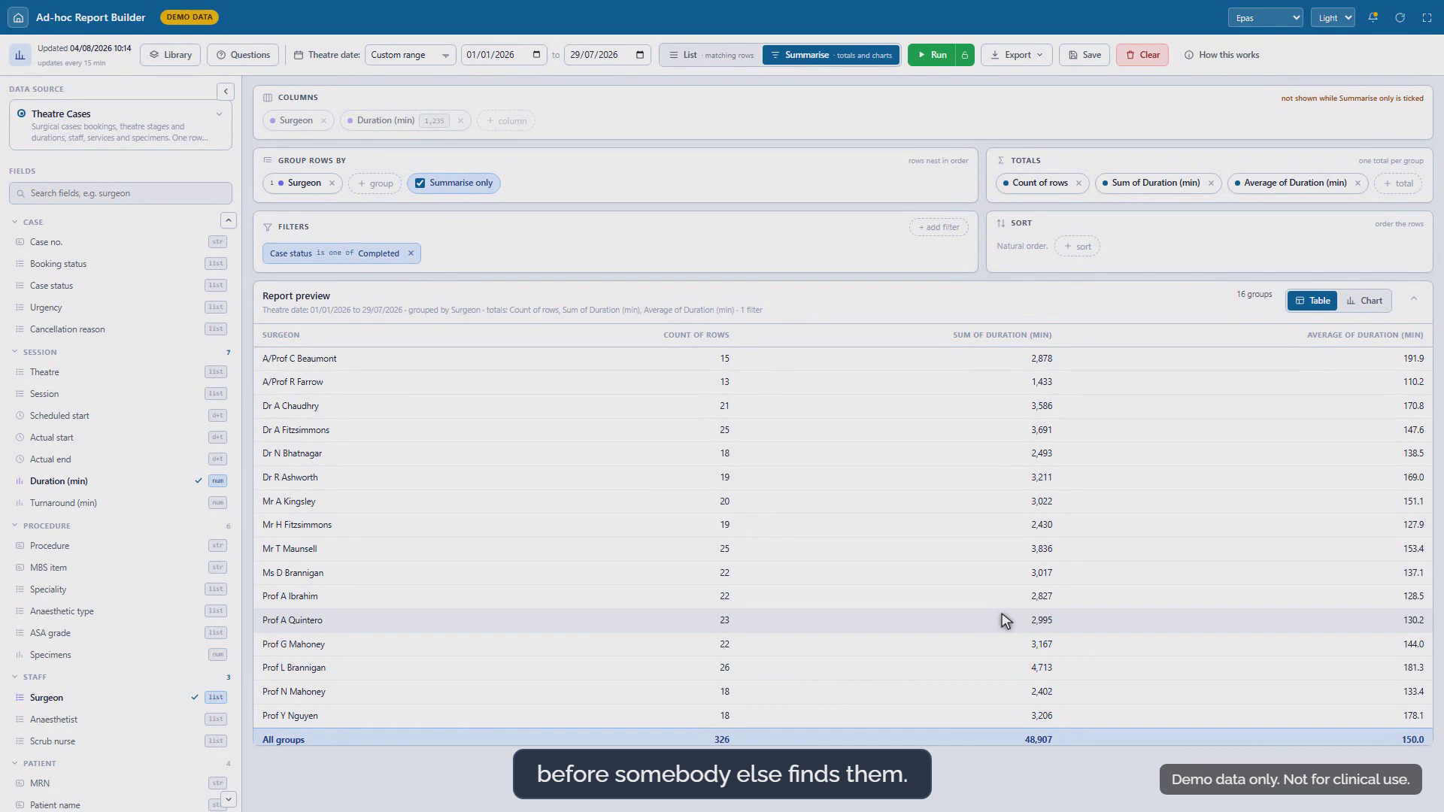
- Clear the current report and choose Theatre Cases as the data source
{"action": "left_click", "coordinate": [1144, 56]}
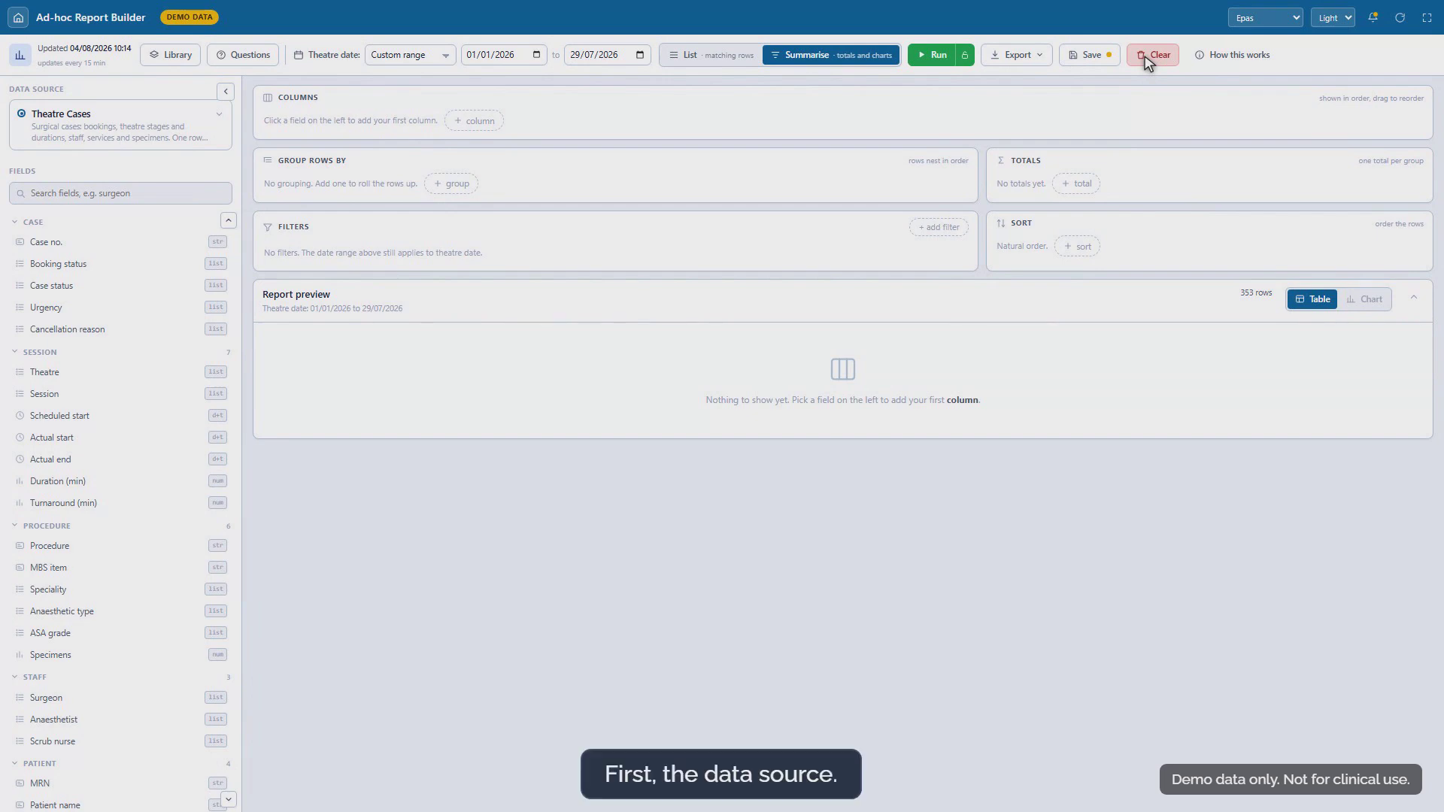
{"action": "left_click", "coordinate": [125, 128]}
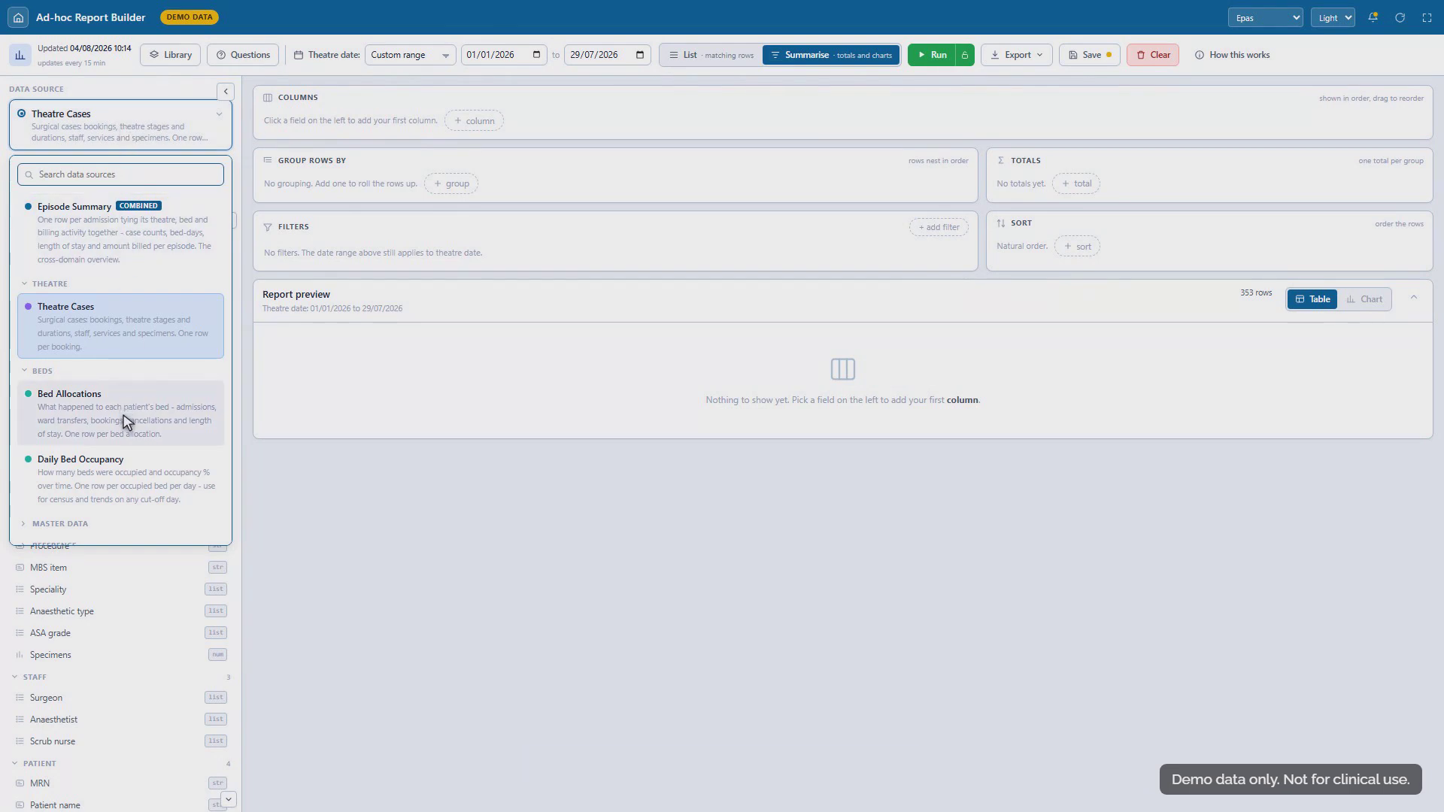
{"action": "left_click", "coordinate": [126, 333]}
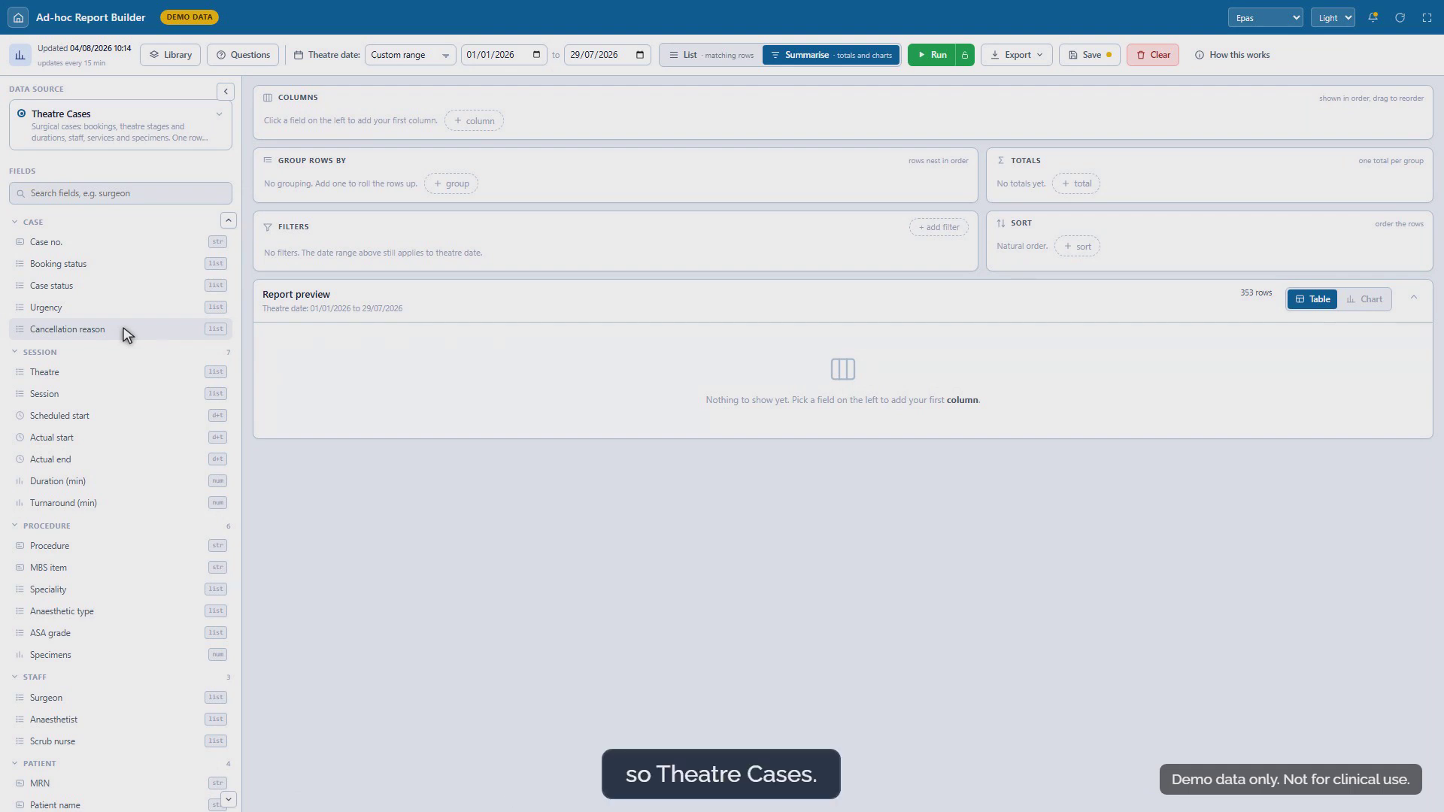
- Find the Surgeon and Duration (min) fields and add both as report columns
{"action": "left_click", "coordinate": [126, 194]}
{"action": "type", "text": "surgeon"}
{"action": "left_click", "coordinate": [126, 242]}
{"action": "triple_click", "coordinate": [123, 193]}
{"action": "key", "text": "BackSpace"}
{"action": "type", "text": "duration"}
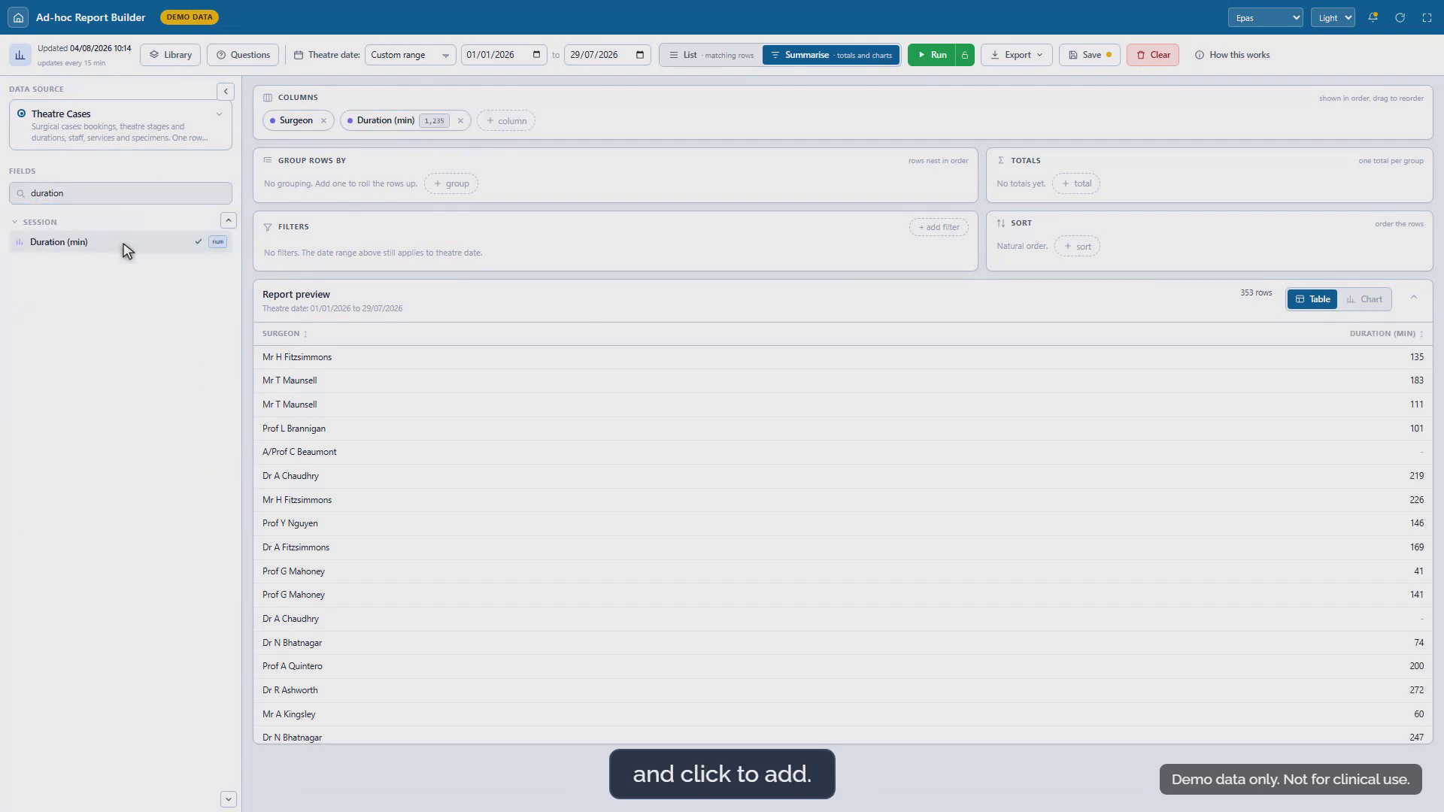
{"action": "left_click", "coordinate": [124, 242]}
- Find the Procedure and Actual start fields and add both as report columns
{"action": "triple_click", "coordinate": [122, 194]}
{"action": "type", "text": "procedure"}
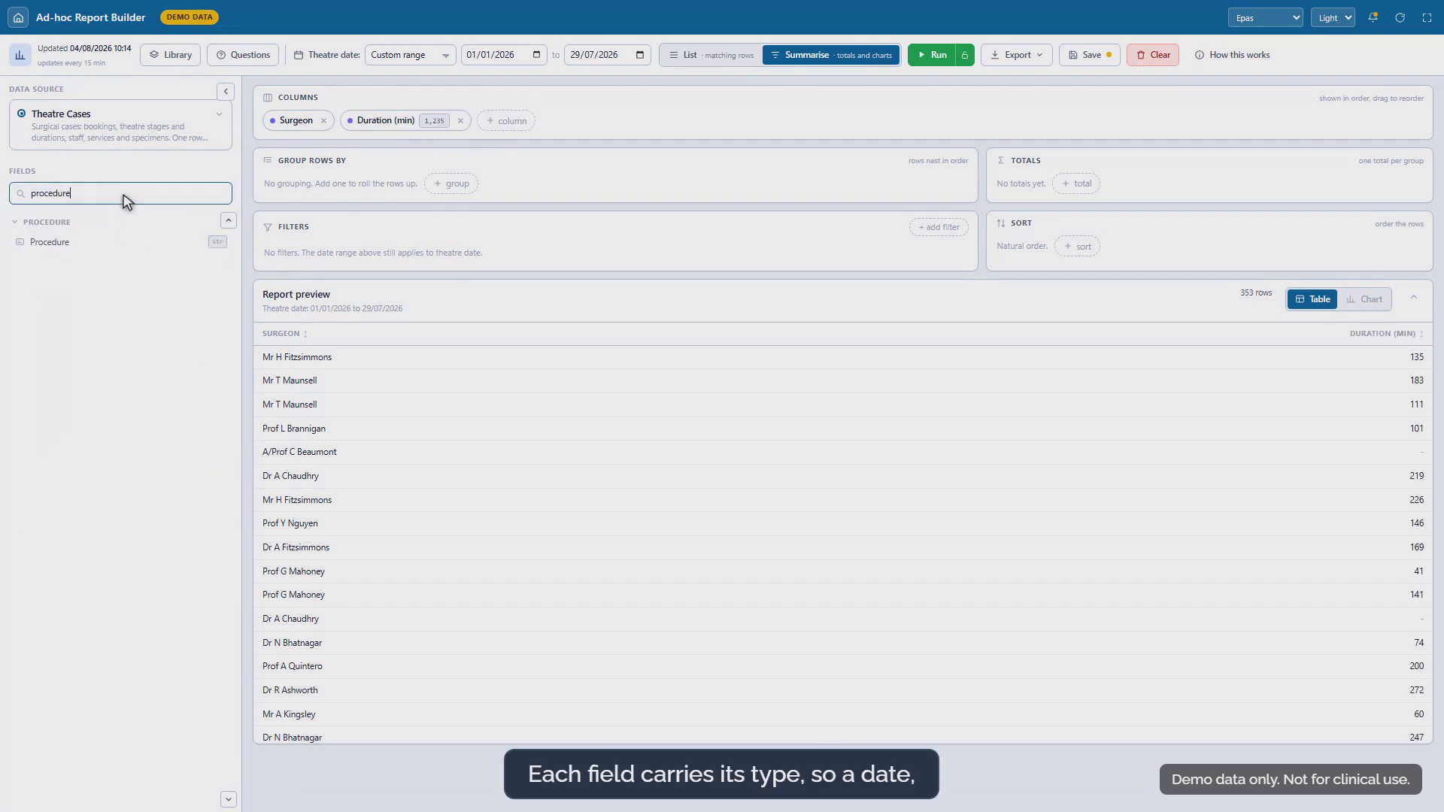
{"action": "left_click", "coordinate": [122, 244]}
{"action": "triple_click", "coordinate": [123, 194]}
{"action": "key", "text": "BackSpace"}
{"action": "type", "text": "start"}
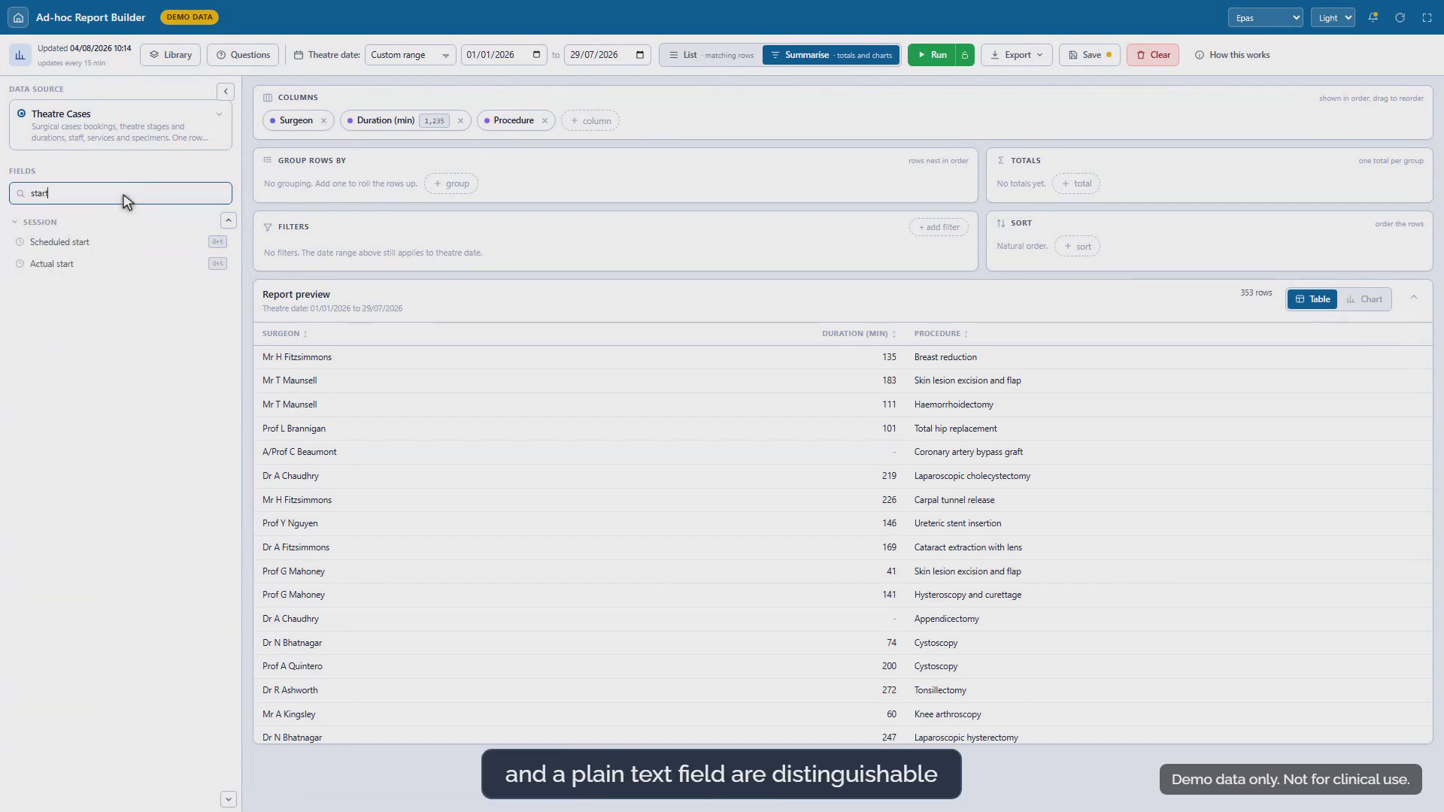
{"action": "left_click", "coordinate": [126, 267]}
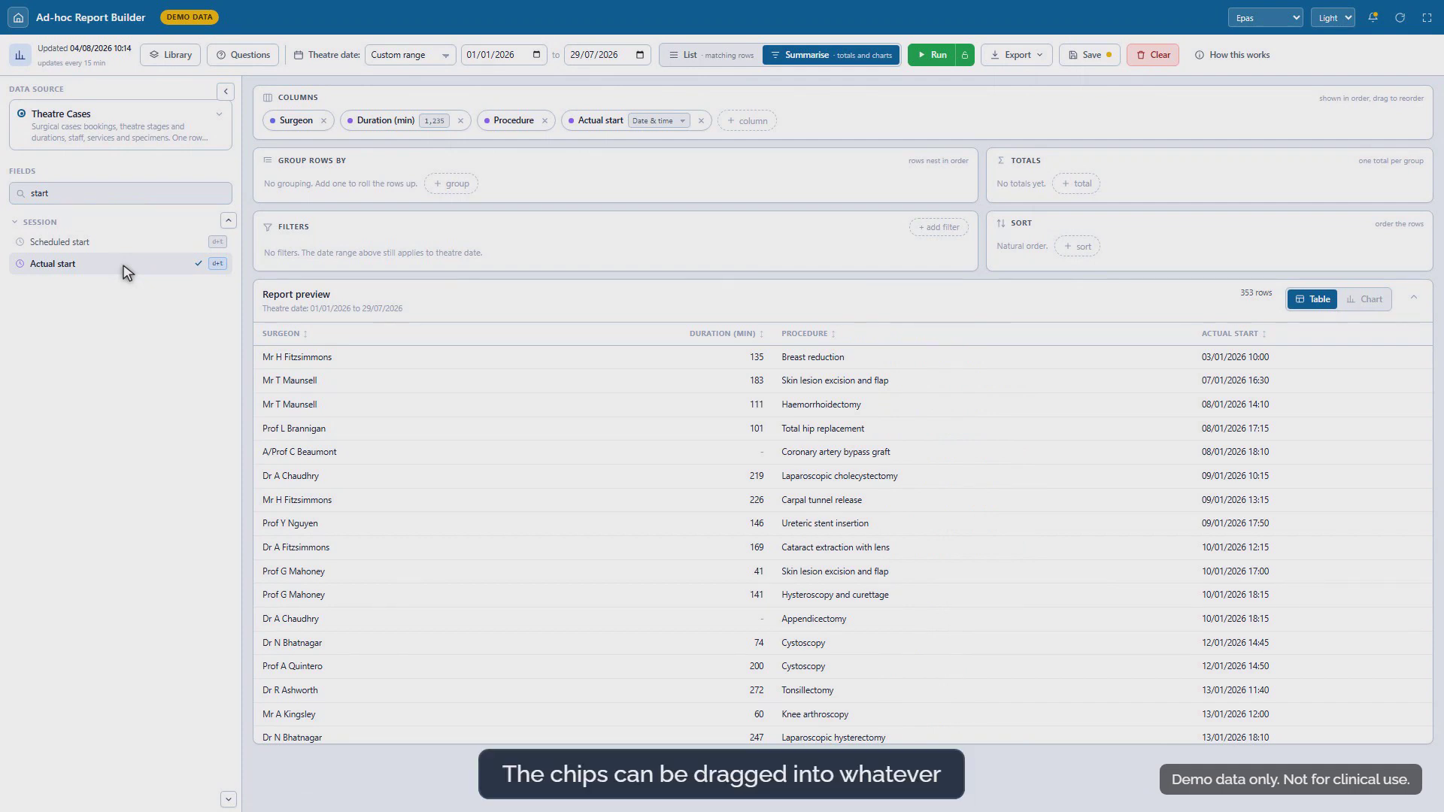
- Move the Procedure column to the first position and set the Actual start column to display by Month
{"action": "left_click_drag", "start_coordinate": [498, 122], "coordinate": [306, 126]}
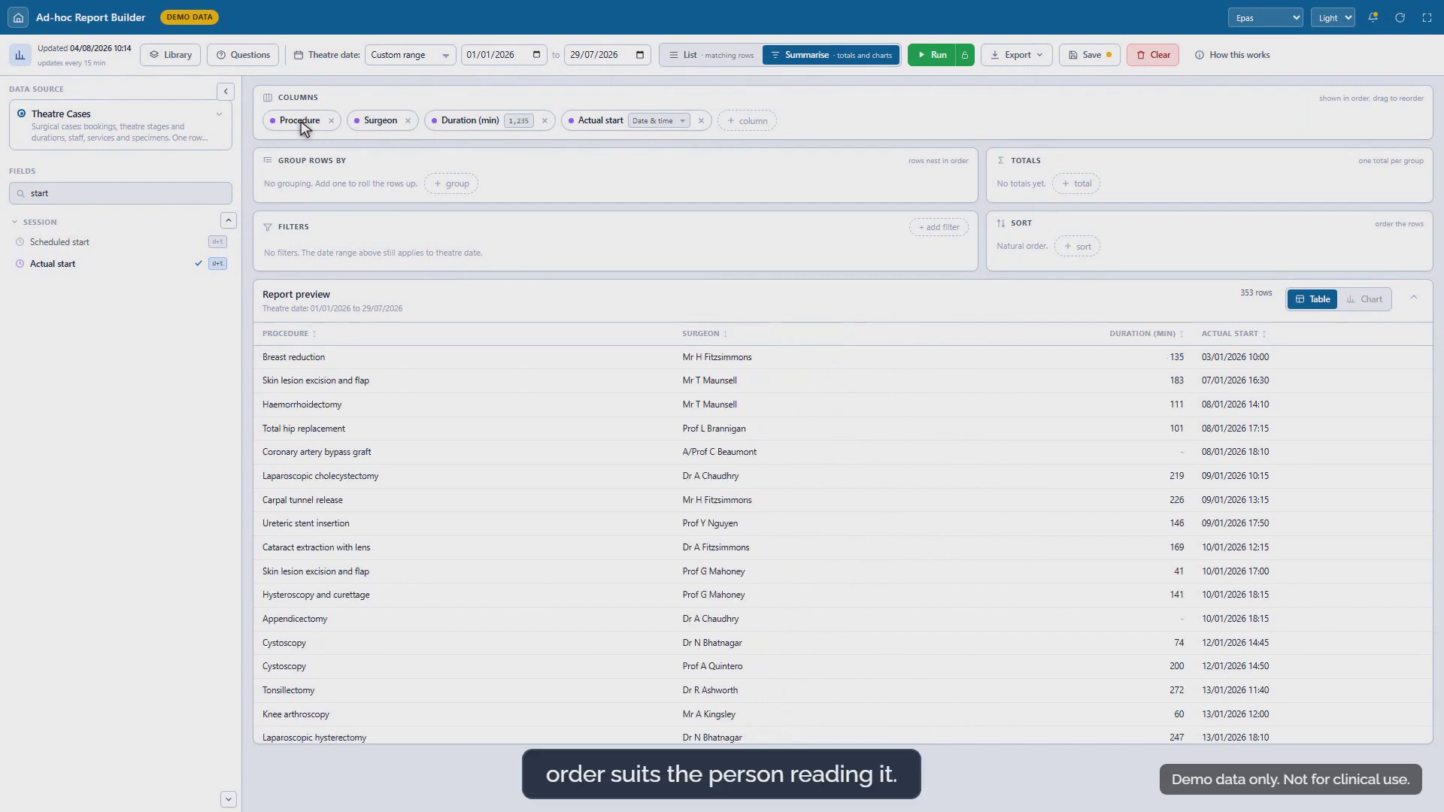
{"action": "left_click", "coordinate": [661, 122]}
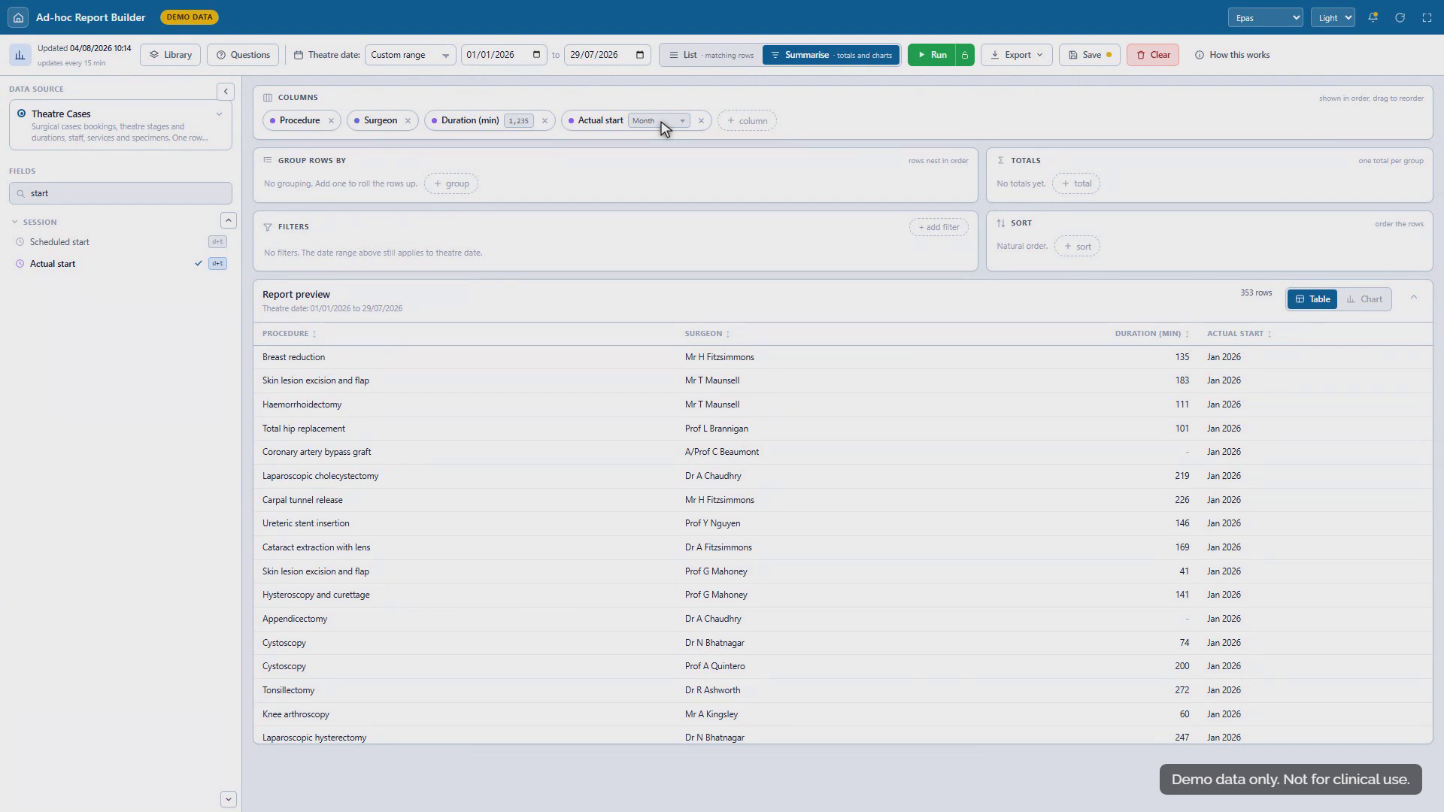
- View the report in List mode and return it to Summarise mode
{"action": "left_click", "coordinate": [713, 55]}
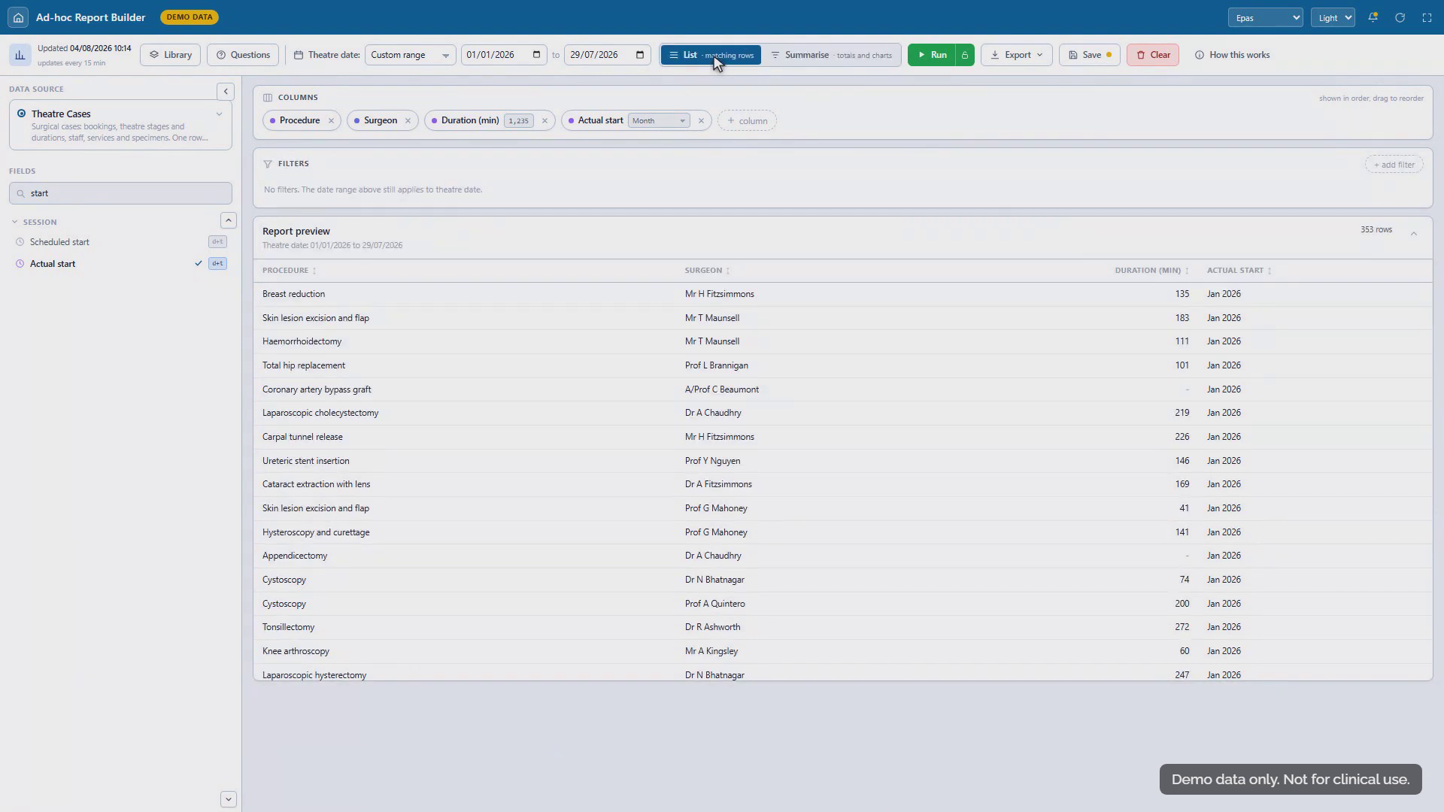
{"action": "left_click", "coordinate": [835, 60]}
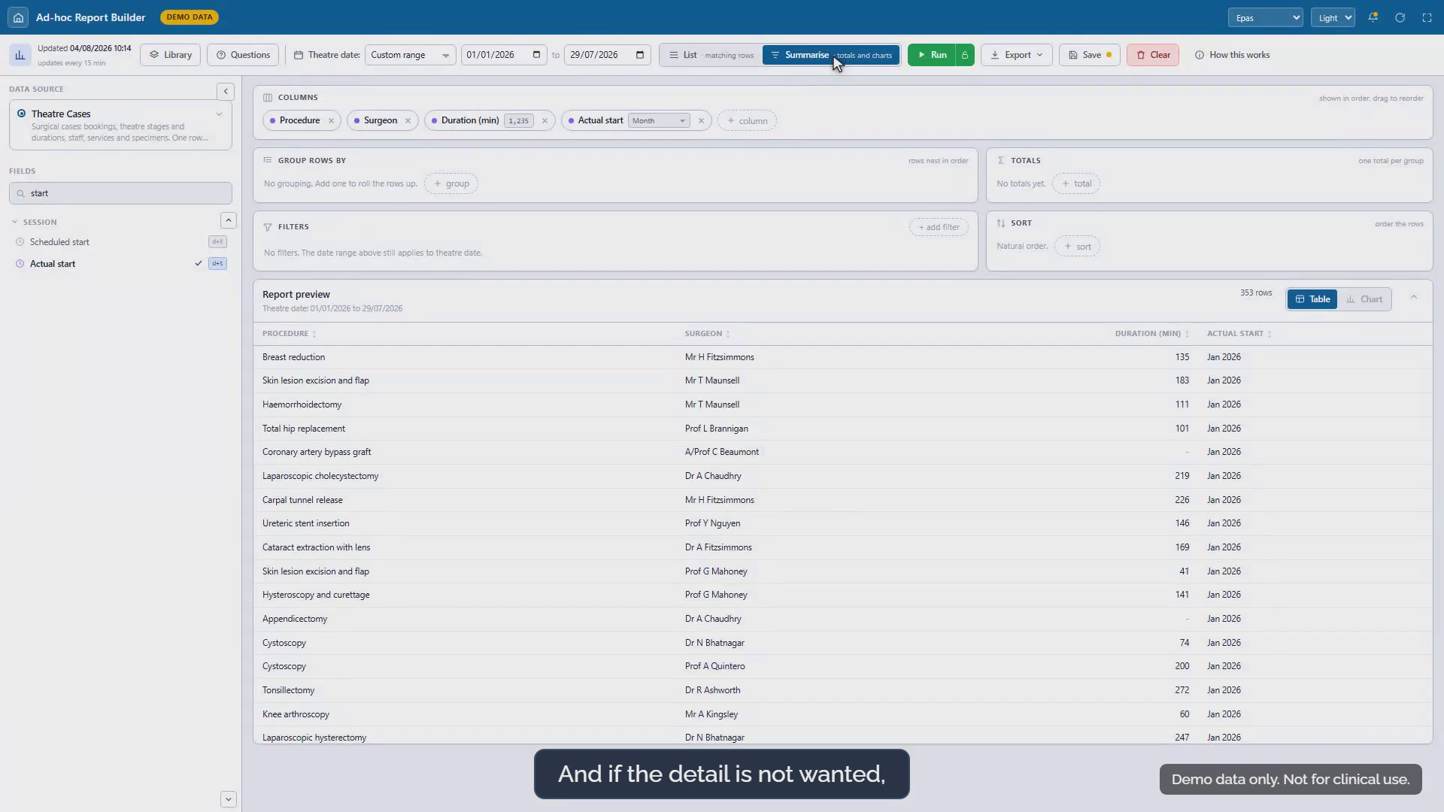
- Group the report rows by Surgeon and turn on Summarise only to hide the detail rows
{"action": "left_click", "coordinate": [455, 185]}
{"action": "left_click", "coordinate": [327, 218]}
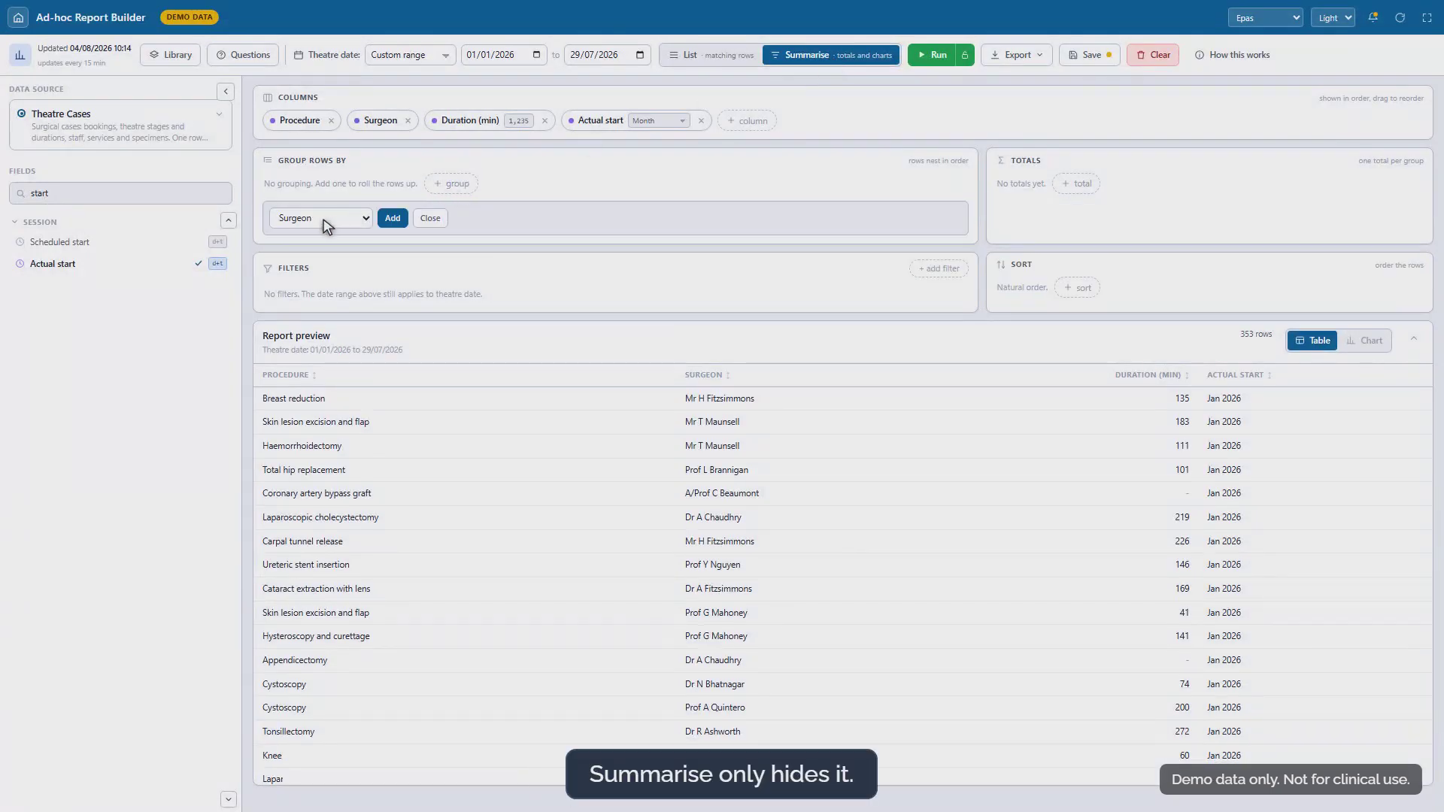
{"action": "left_click", "coordinate": [392, 218]}
{"action": "left_click", "coordinate": [421, 184]}
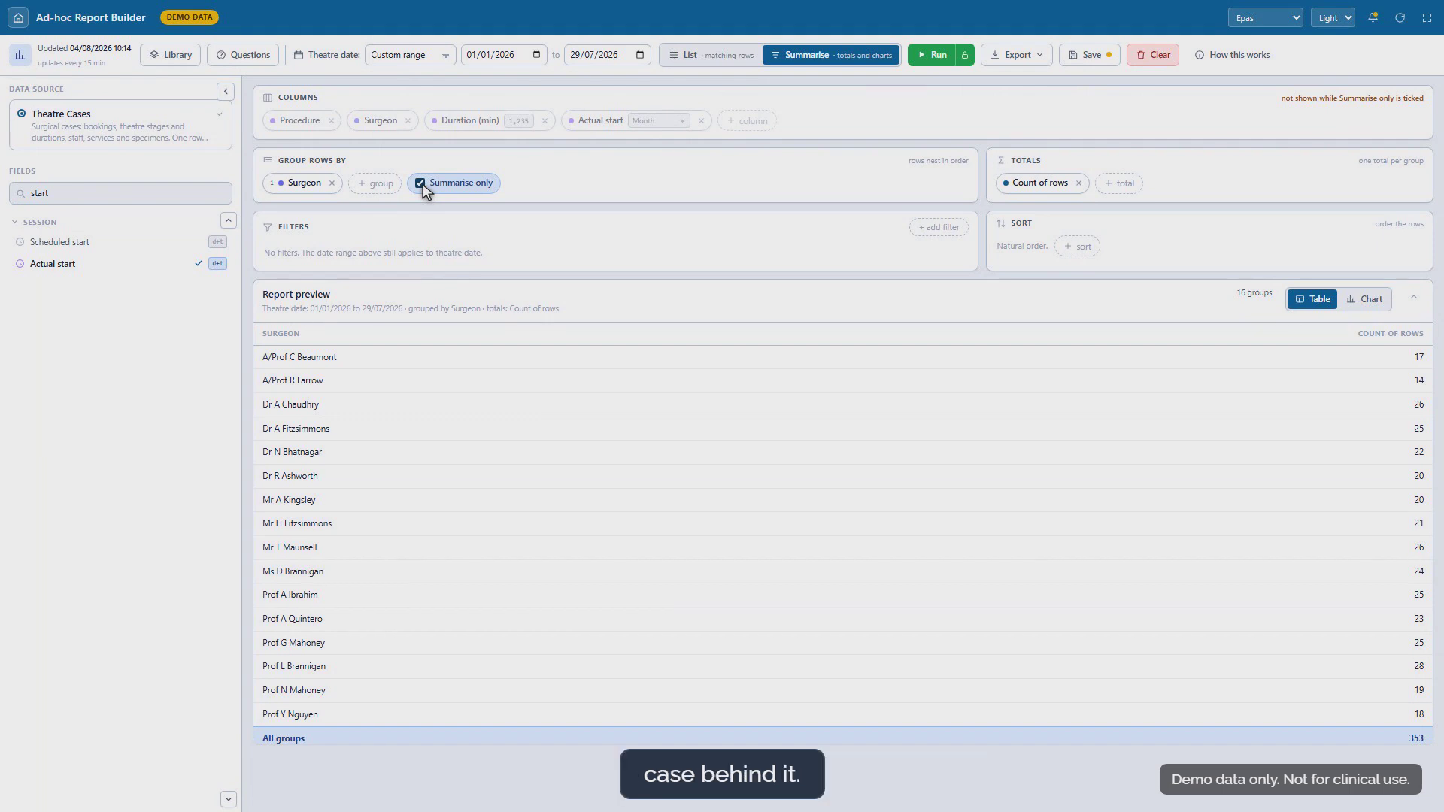
- Add a Sum of Duration (min) total and show the report preview as a chart
{"action": "left_click", "coordinate": [1120, 183]}
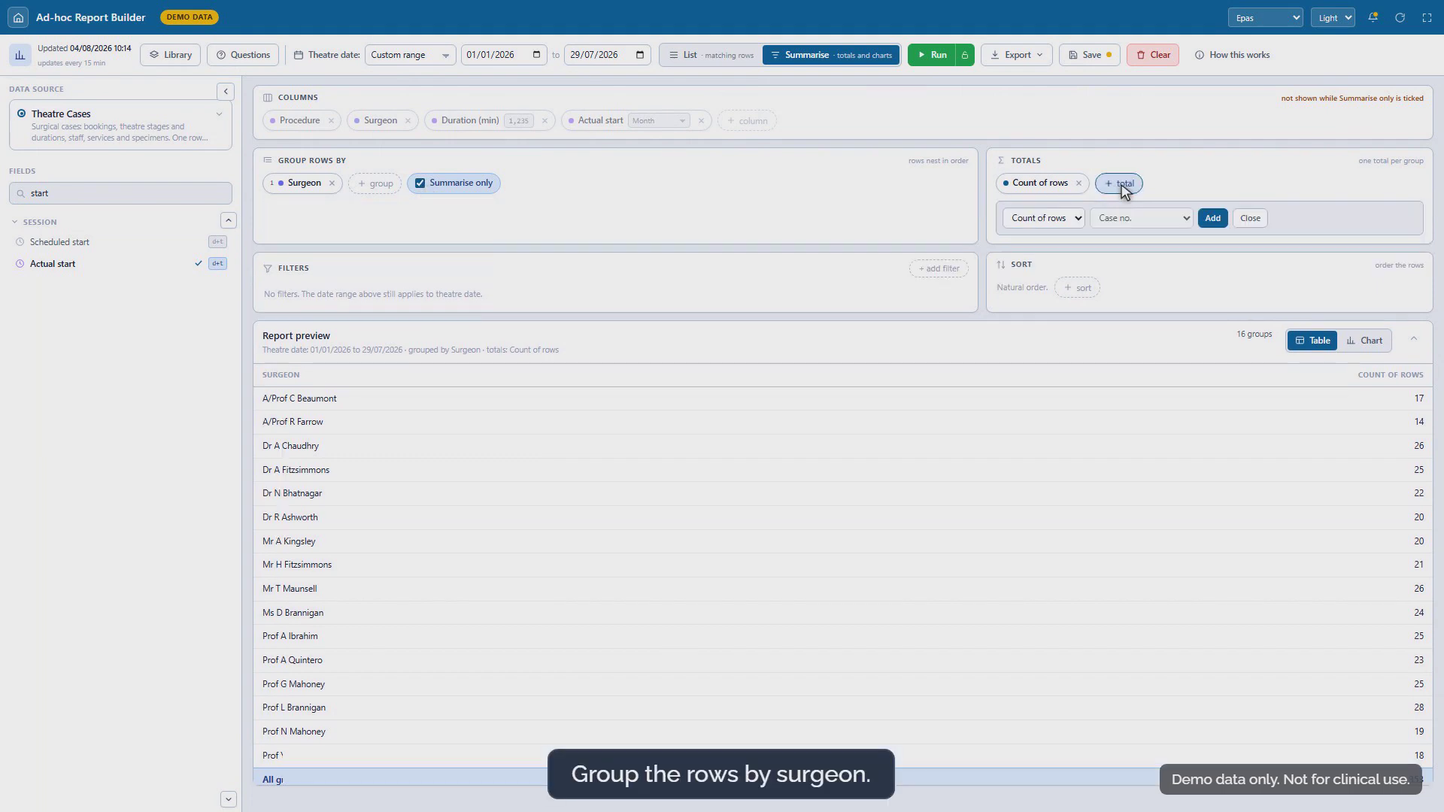
{"action": "left_click", "coordinate": [1048, 219]}
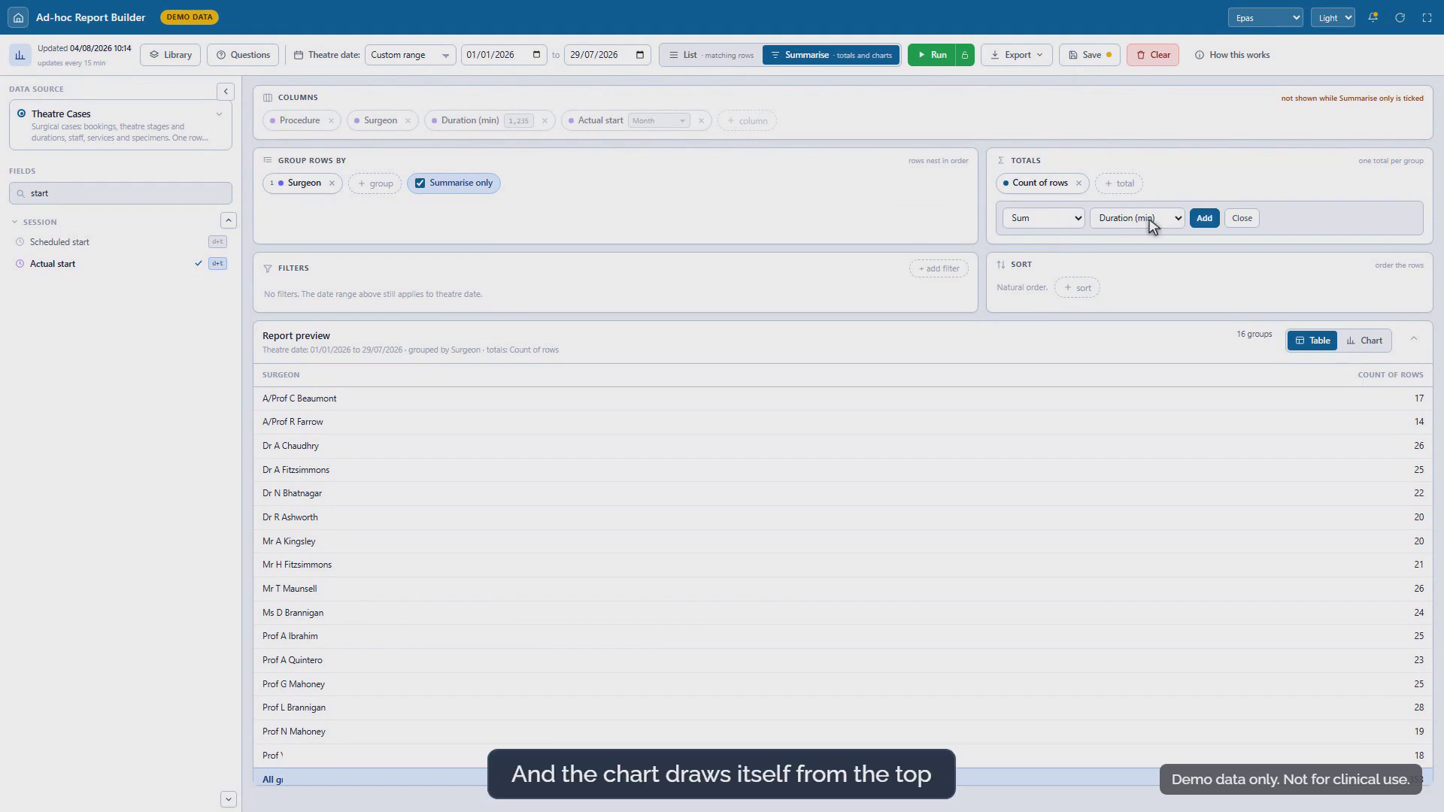
{"action": "left_click", "coordinate": [1204, 219]}
{"action": "left_click", "coordinate": [1367, 301]}
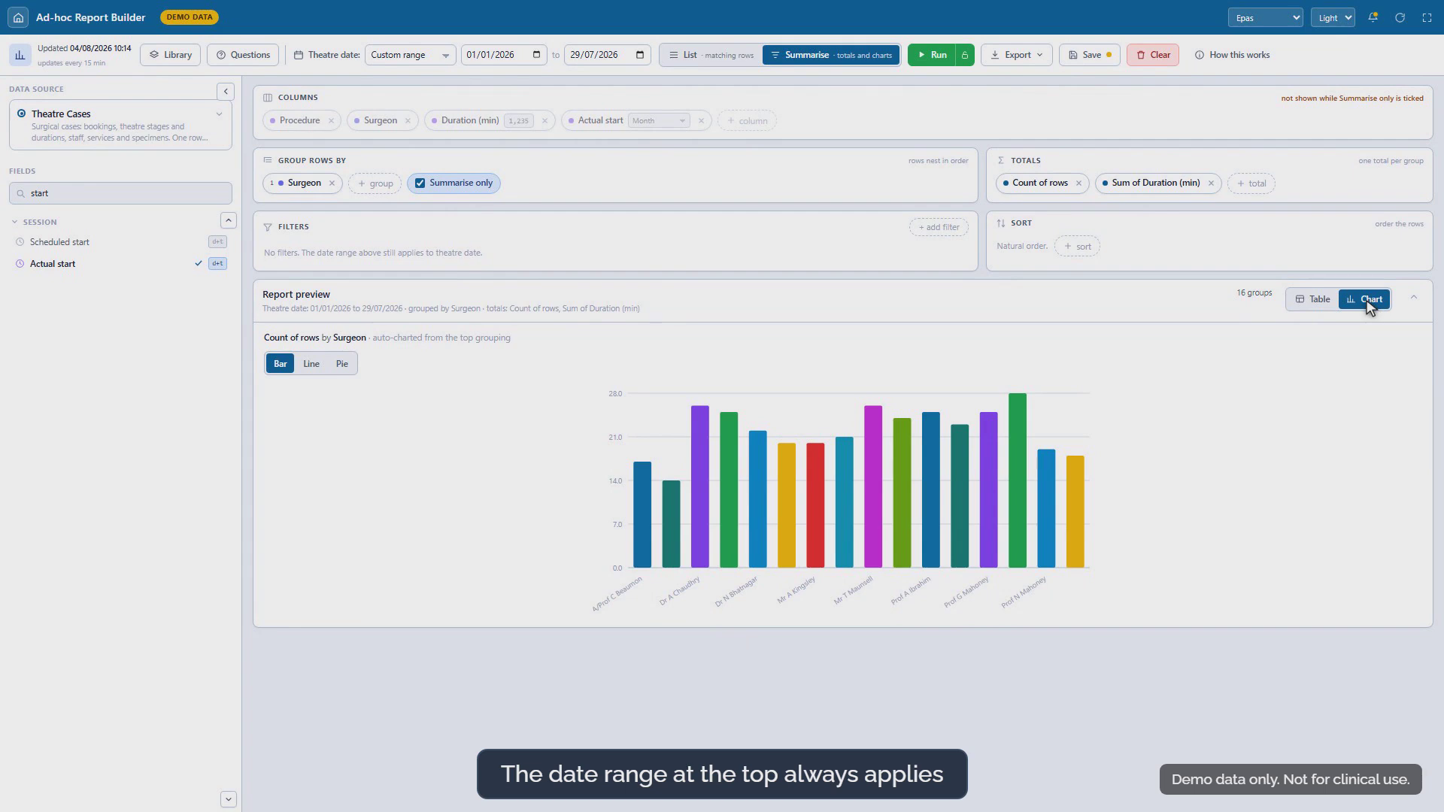
- Set the theatre date range to This financial year and add a filter for Speciality is one of Cardiothoracic
{"action": "left_click", "coordinate": [413, 57]}
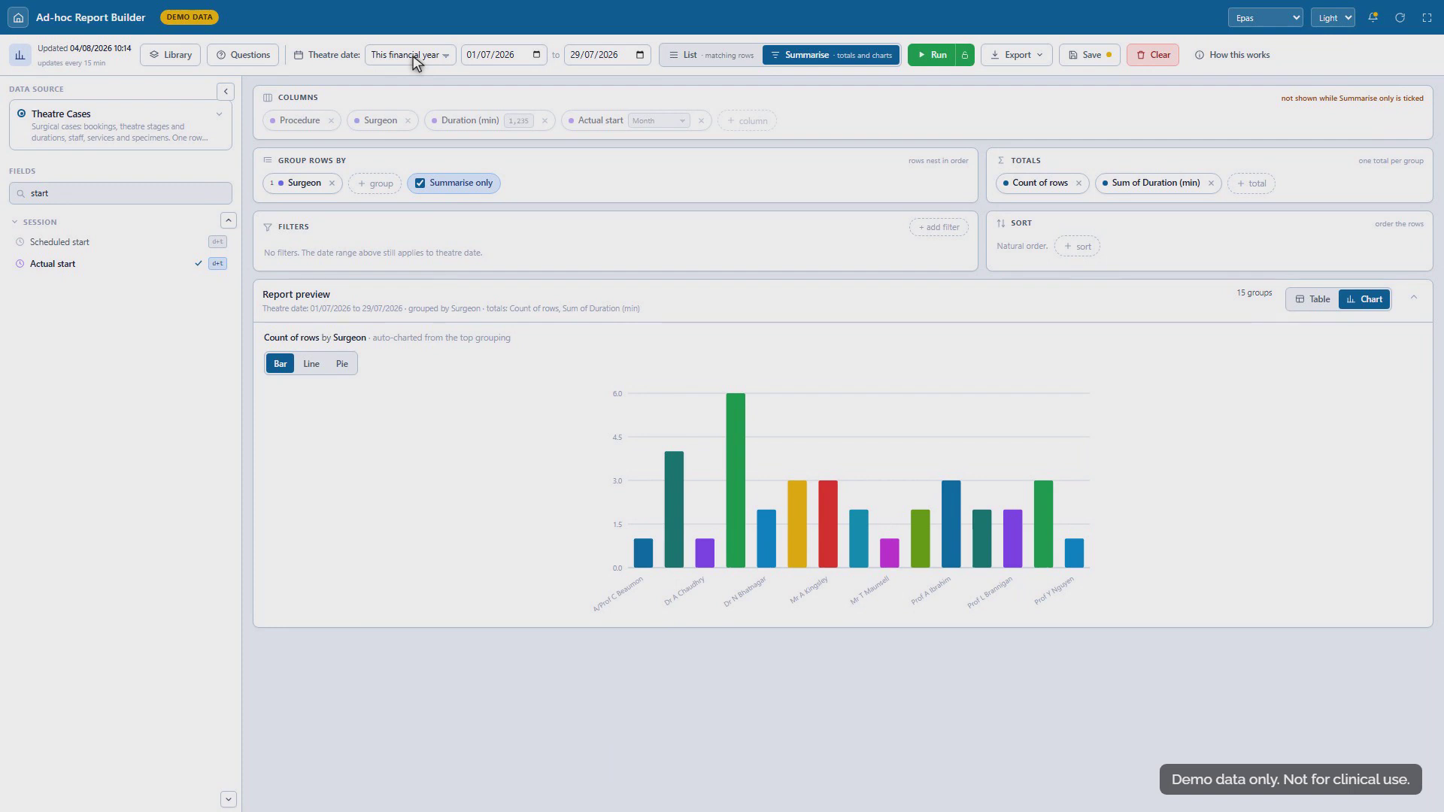
{"action": "left_click", "coordinate": [940, 228]}
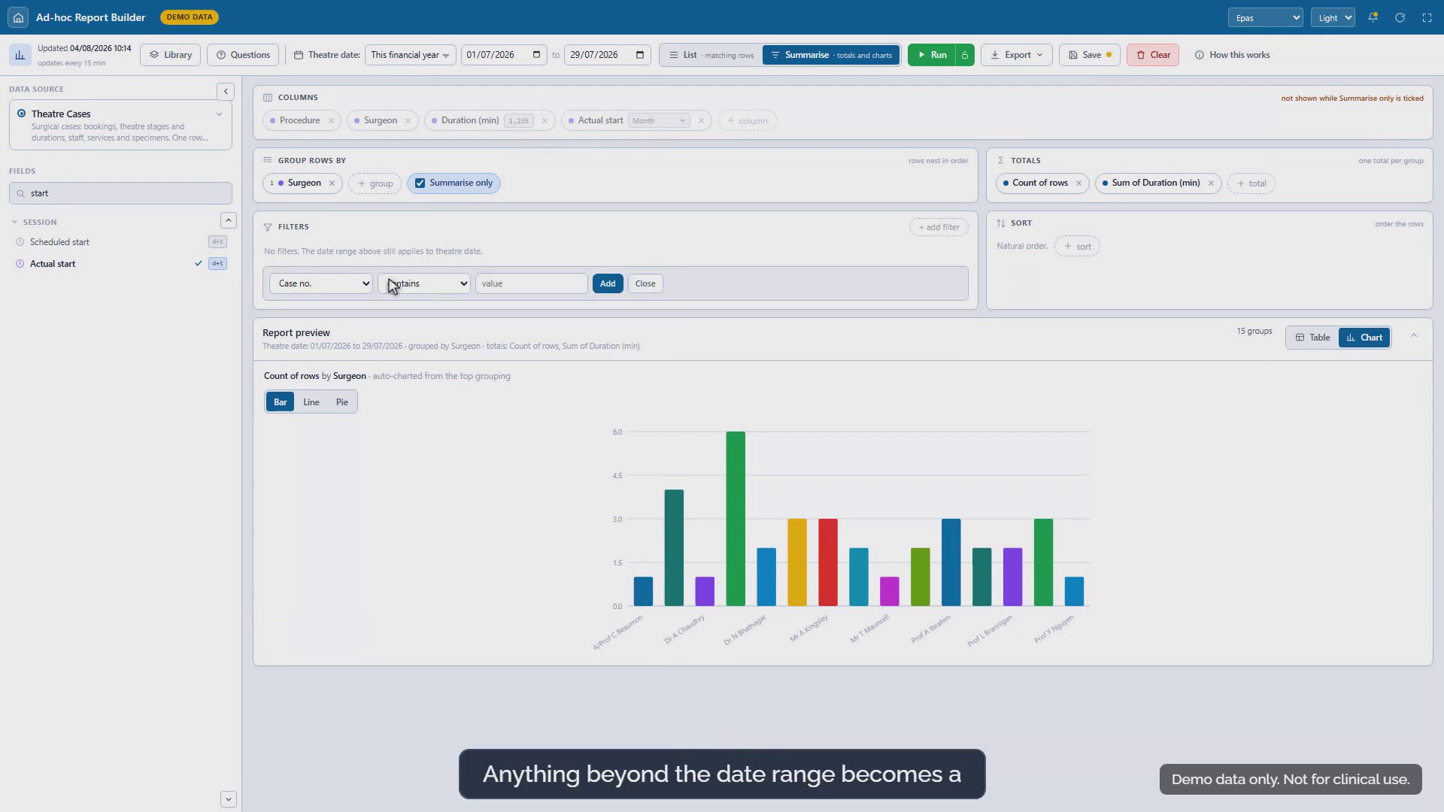
{"action": "left_click", "coordinate": [321, 284]}
{"action": "left_click", "coordinate": [585, 284]}
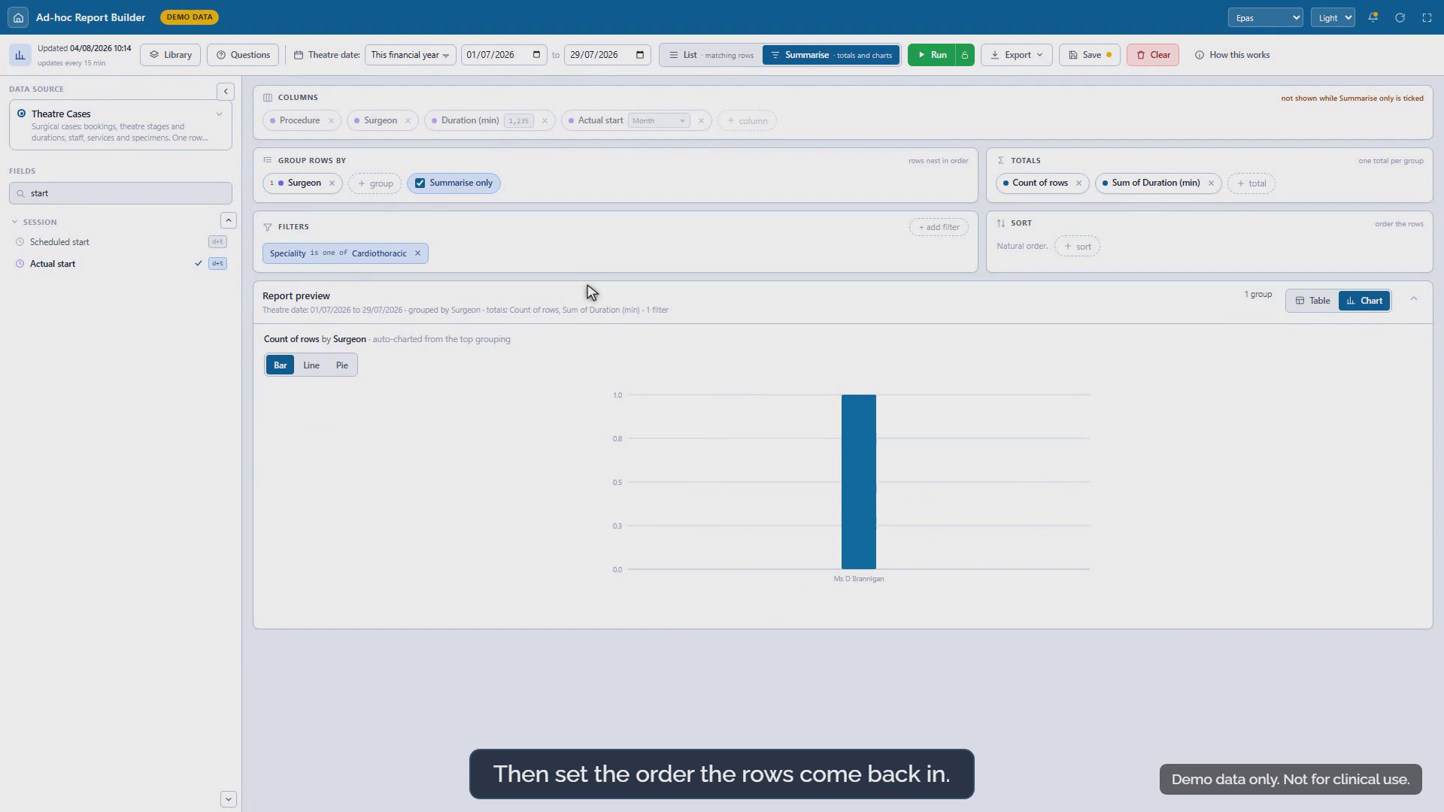
- Turn off Summarise only, sort the rows by Duration (min) from high to low, and turn Summarise only back on
{"action": "left_click", "coordinate": [421, 184]}
{"action": "left_click", "coordinate": [1077, 246]}
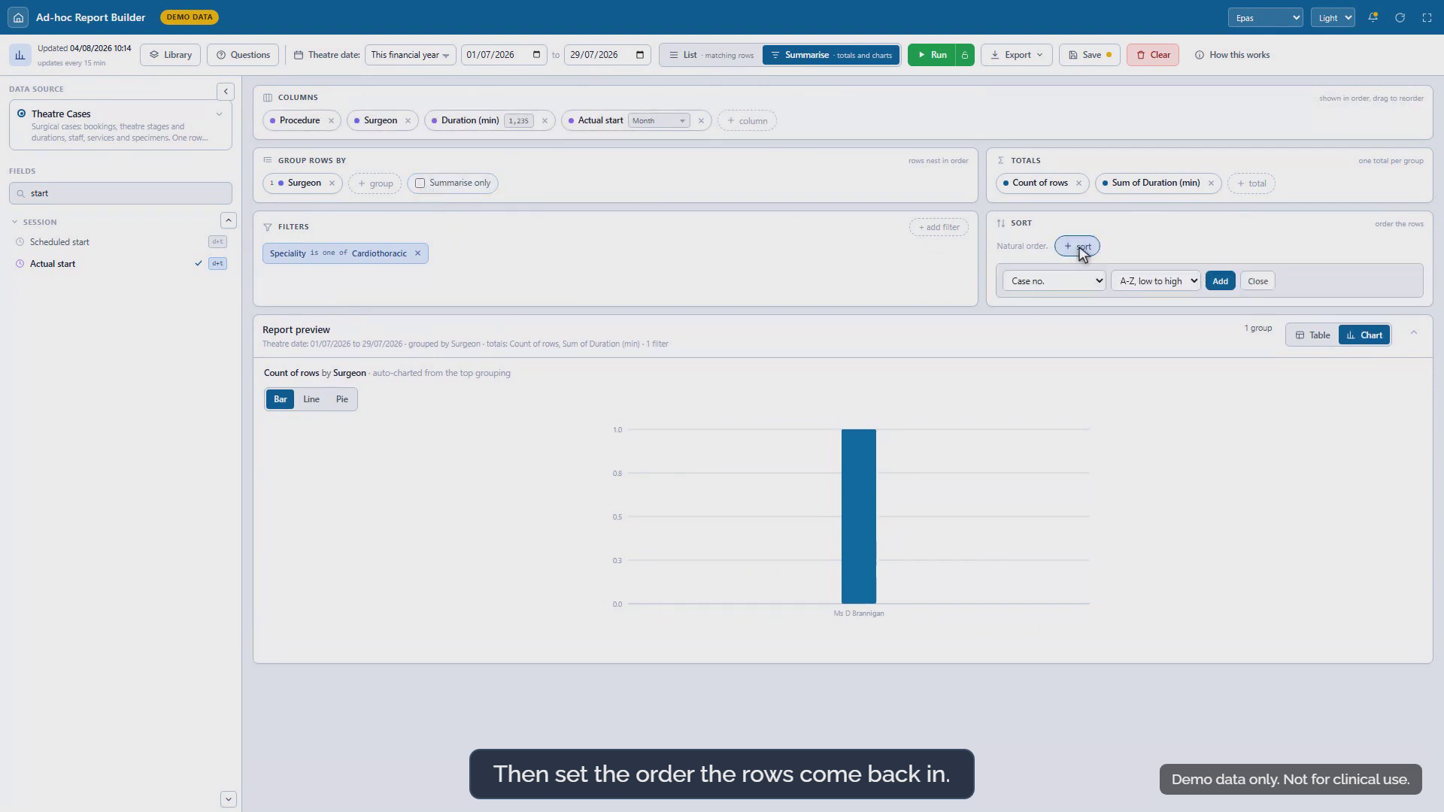
{"action": "left_click", "coordinate": [1150, 281]}
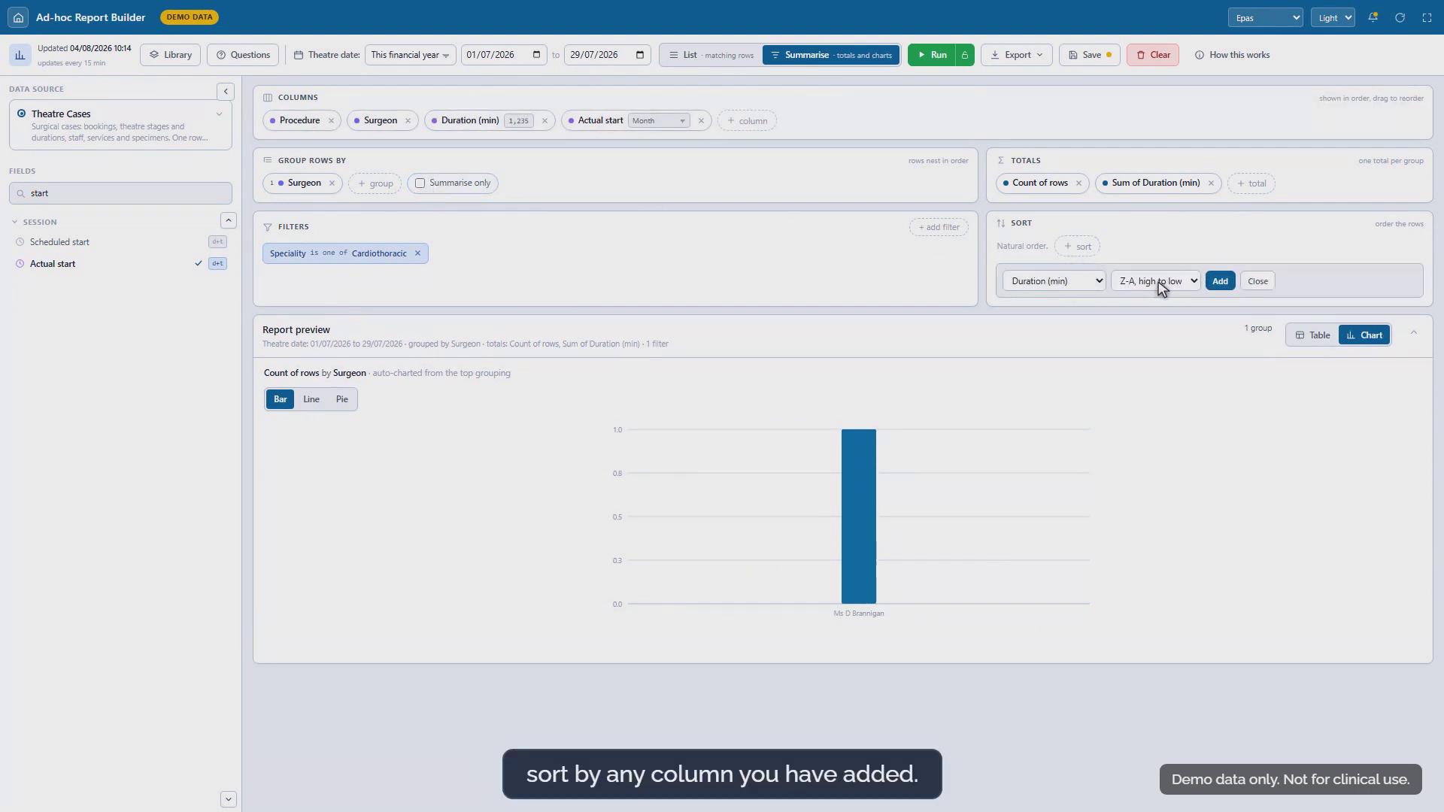
{"action": "left_click", "coordinate": [1220, 281]}
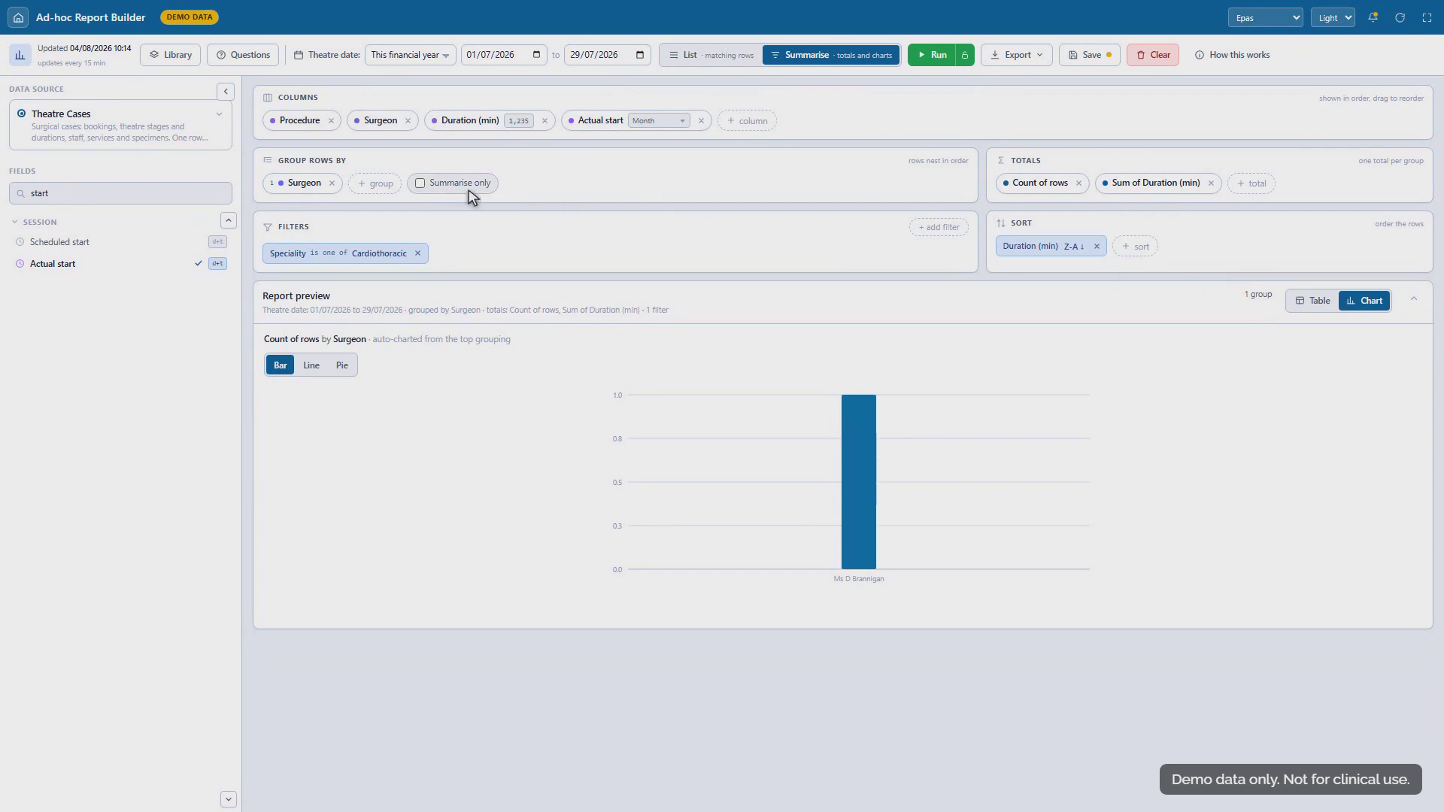
{"action": "left_click", "coordinate": [421, 185]}
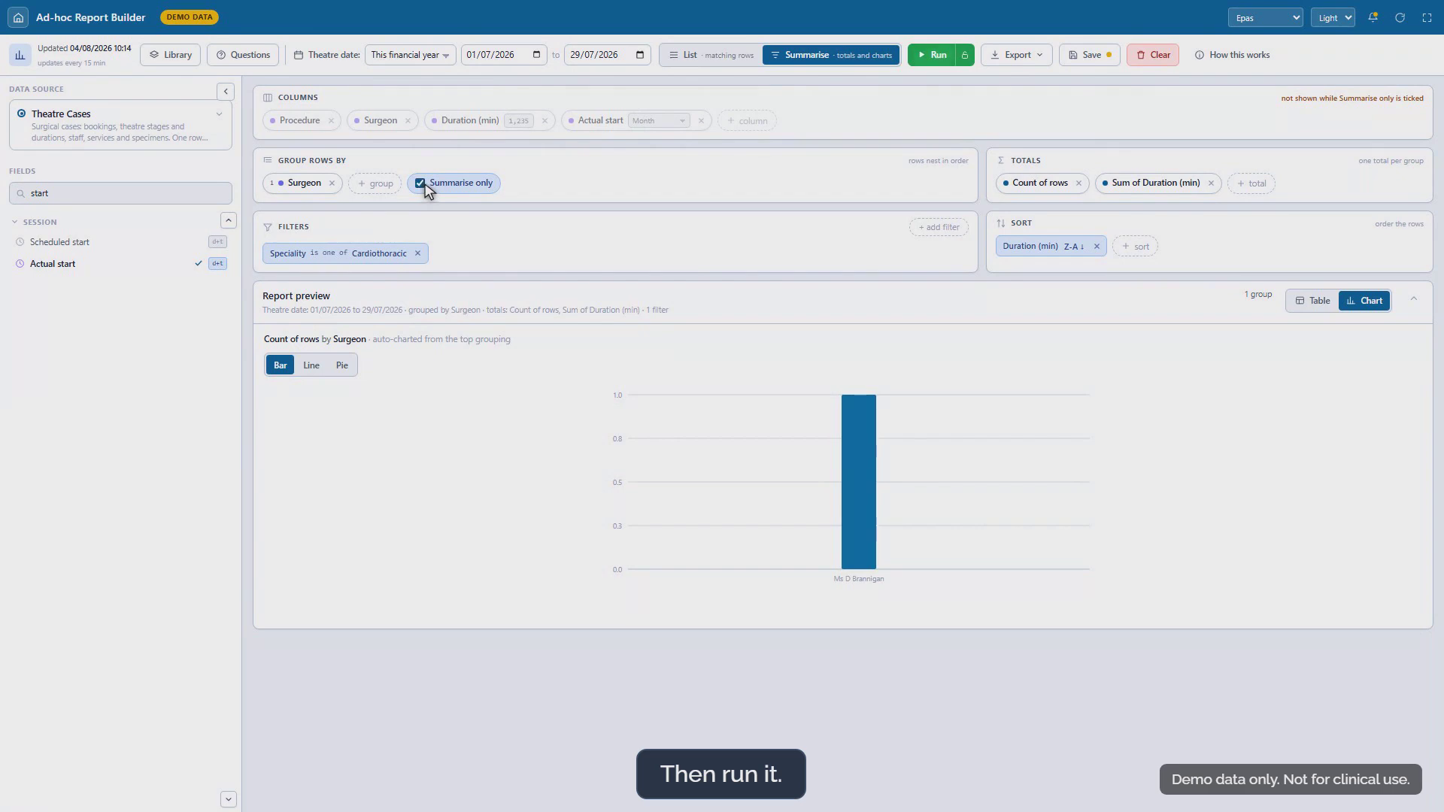
- Run the report and export it as a CSV file
{"action": "left_click", "coordinate": [936, 58]}
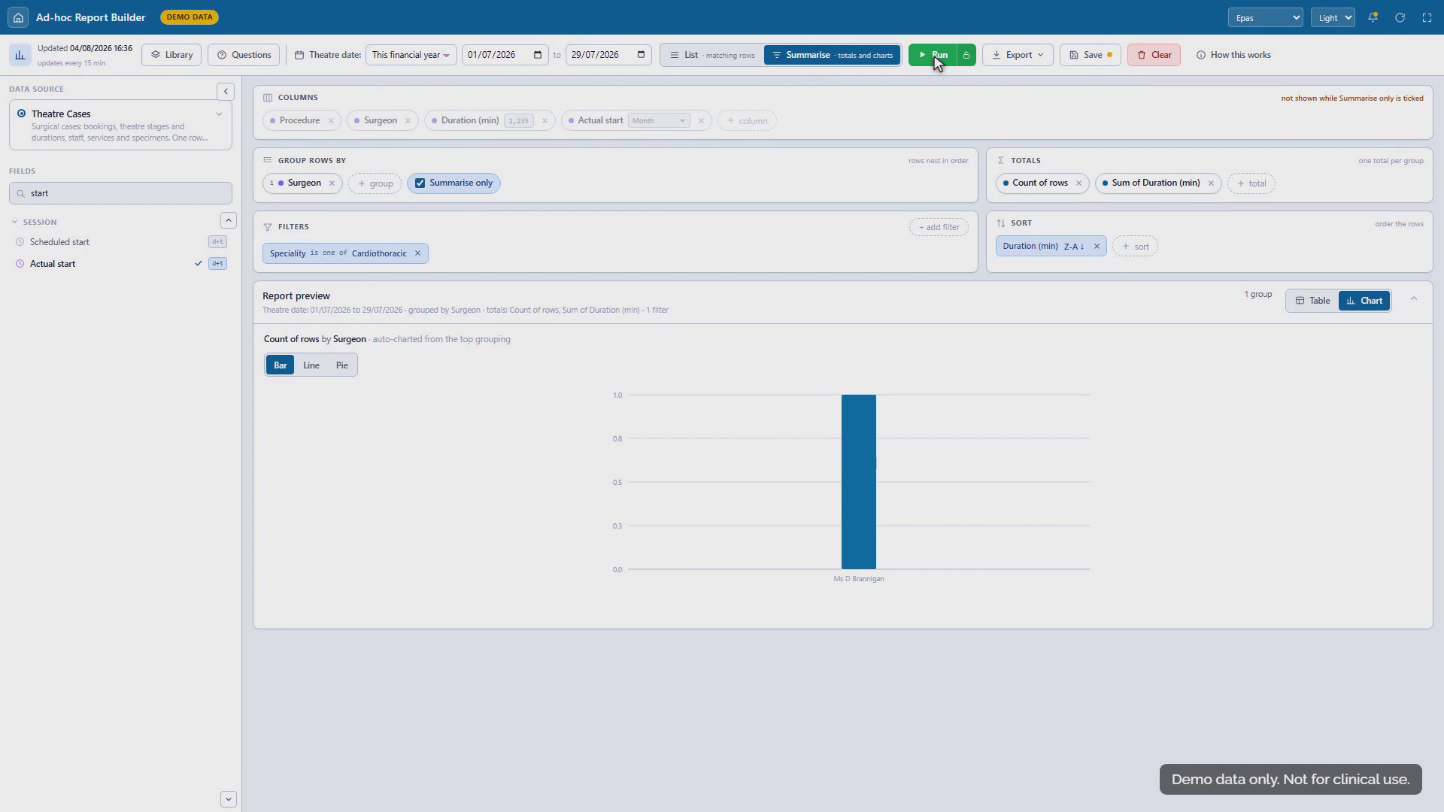
{"action": "left_click", "coordinate": [1020, 57]}
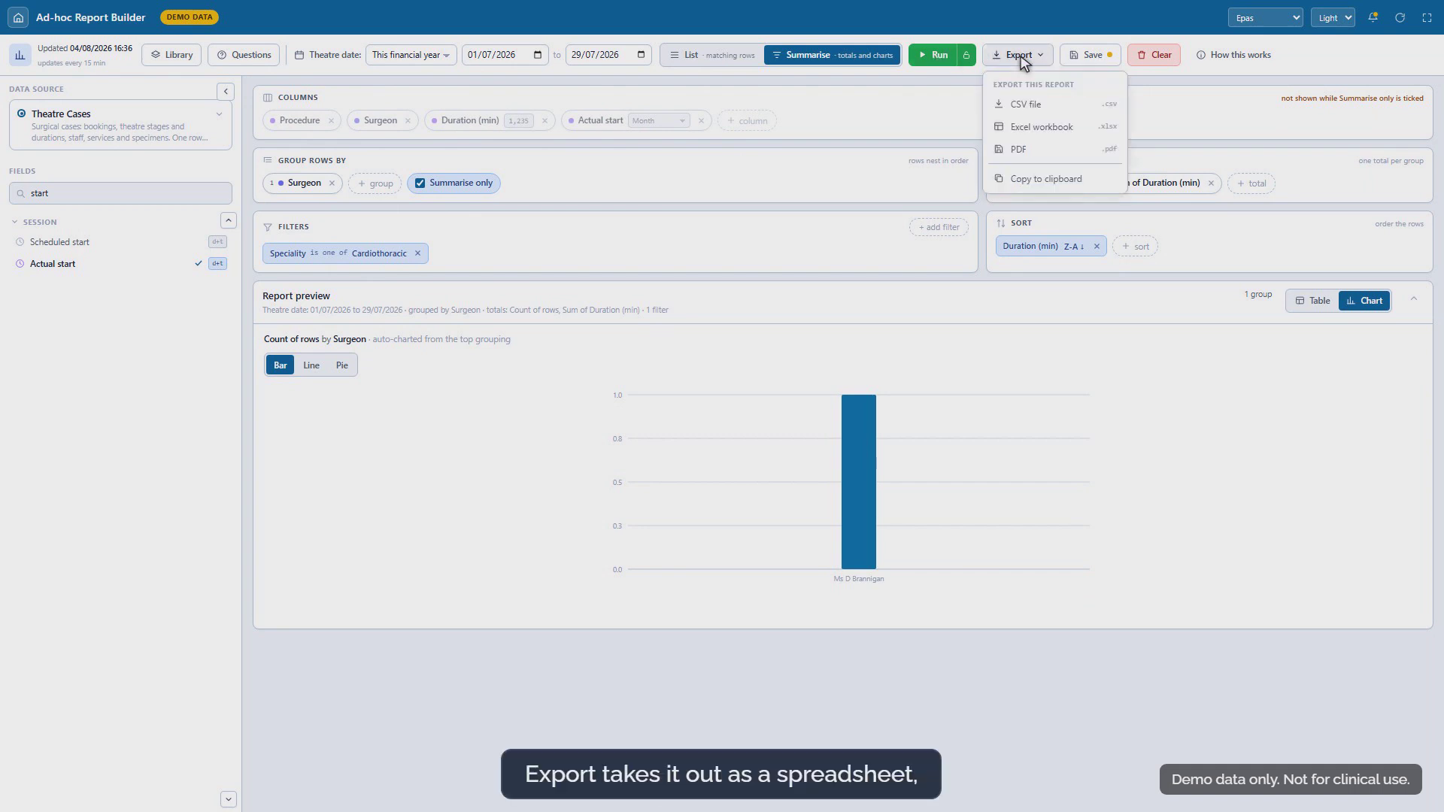
{"action": "left_click", "coordinate": [1058, 106]}
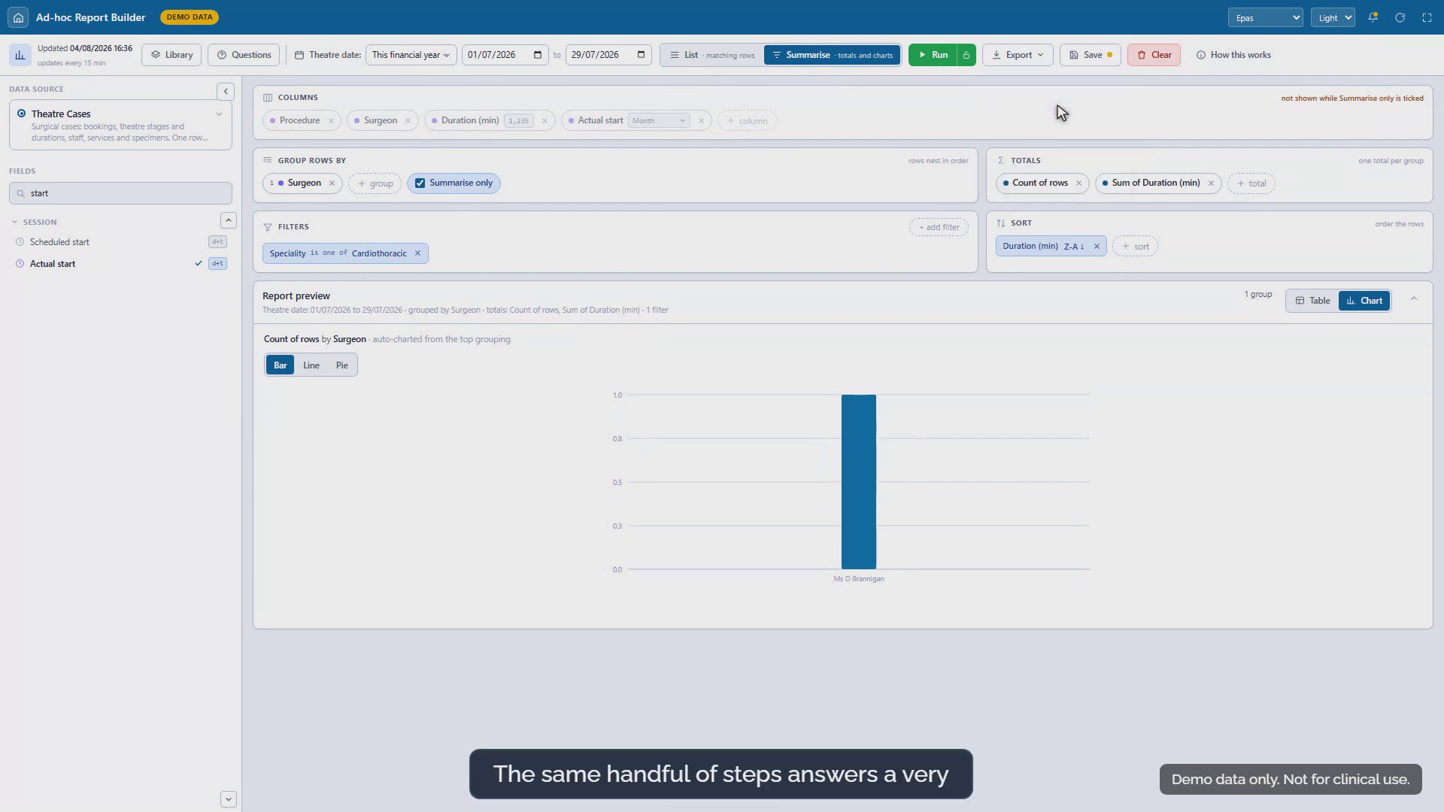
- Search the ready-made questions for "billed" and open "Which admissions have we not billed for? (revenue on the floor)"
{"action": "left_click", "coordinate": [246, 55]}
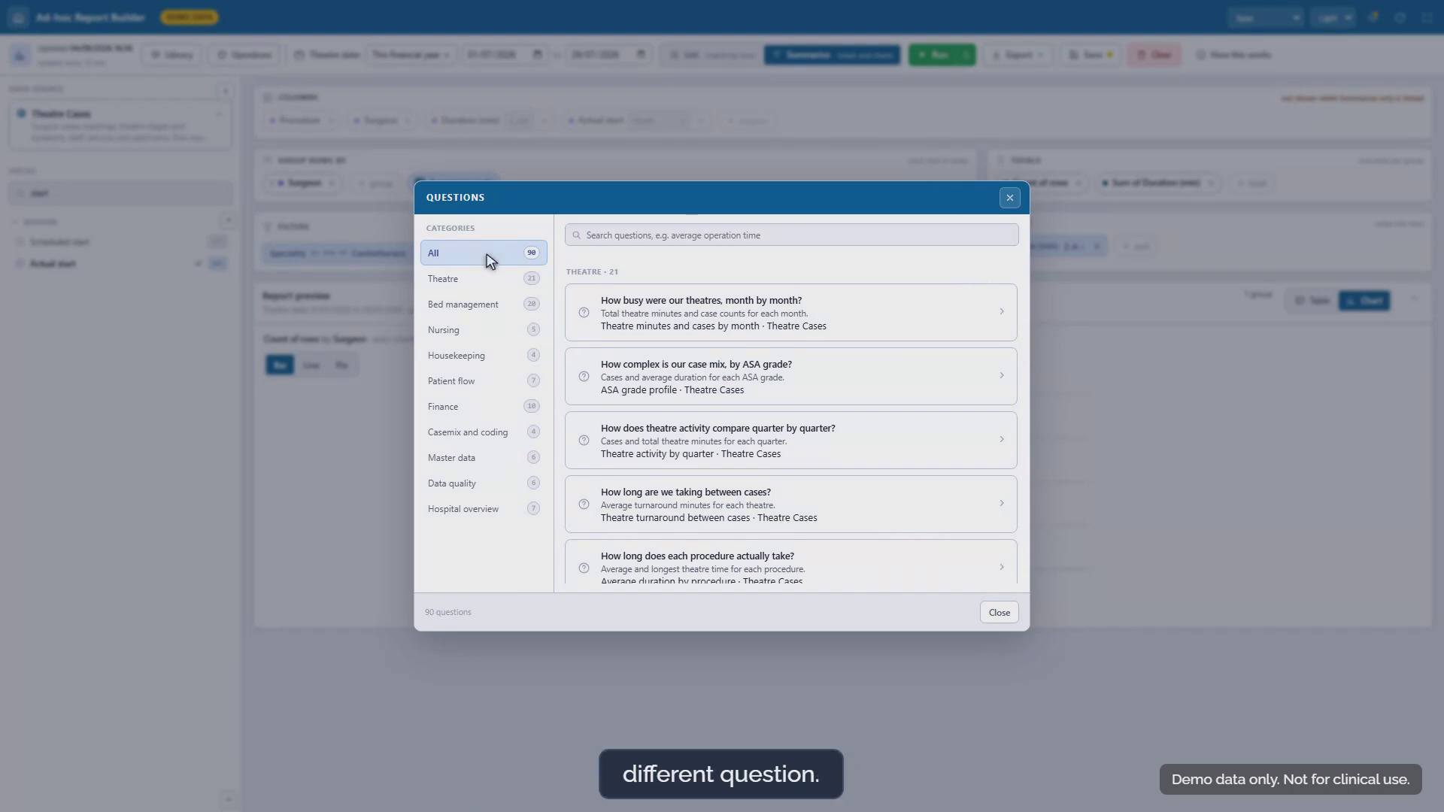
{"action": "type", "text": "billed"}
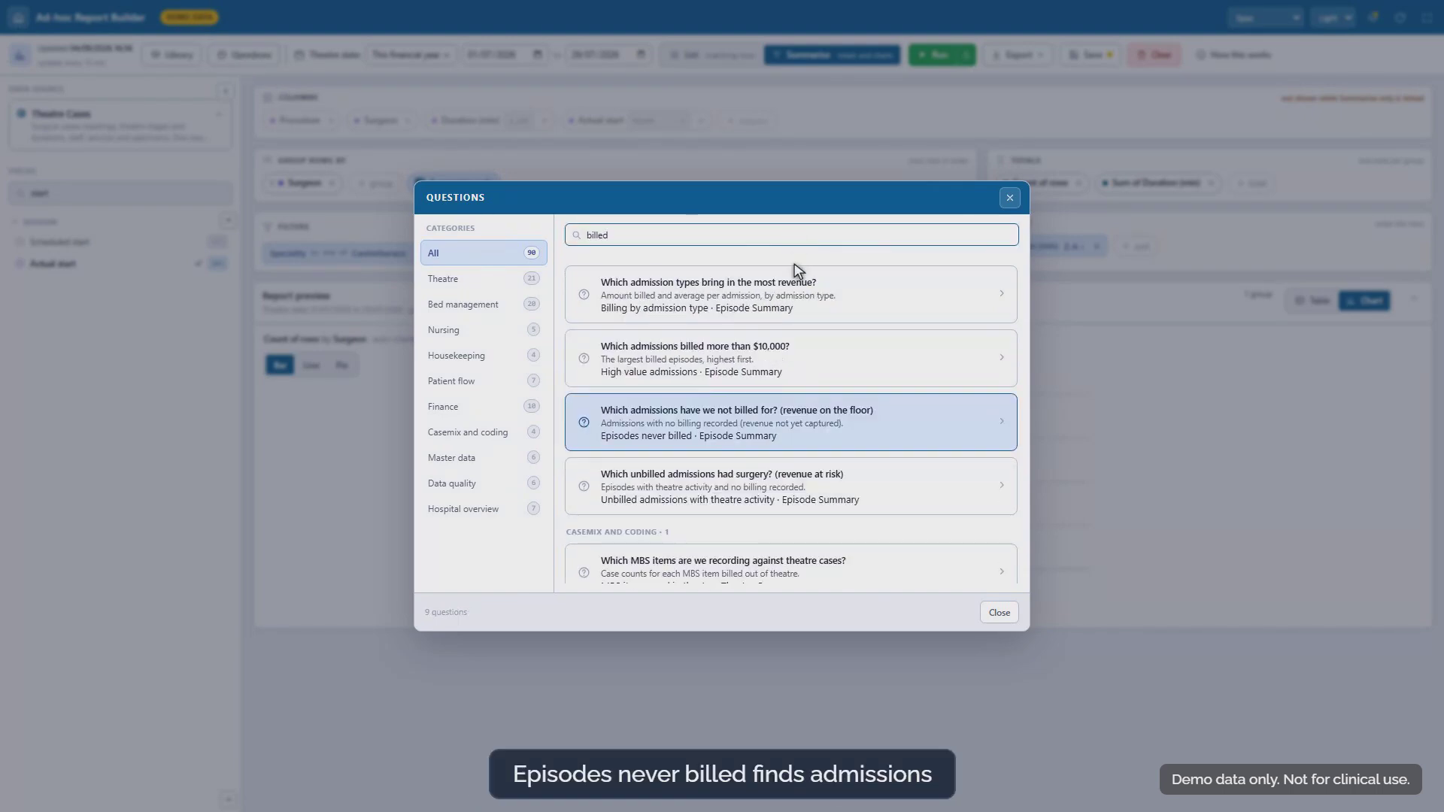
{"action": "left_click", "coordinate": [797, 425]}
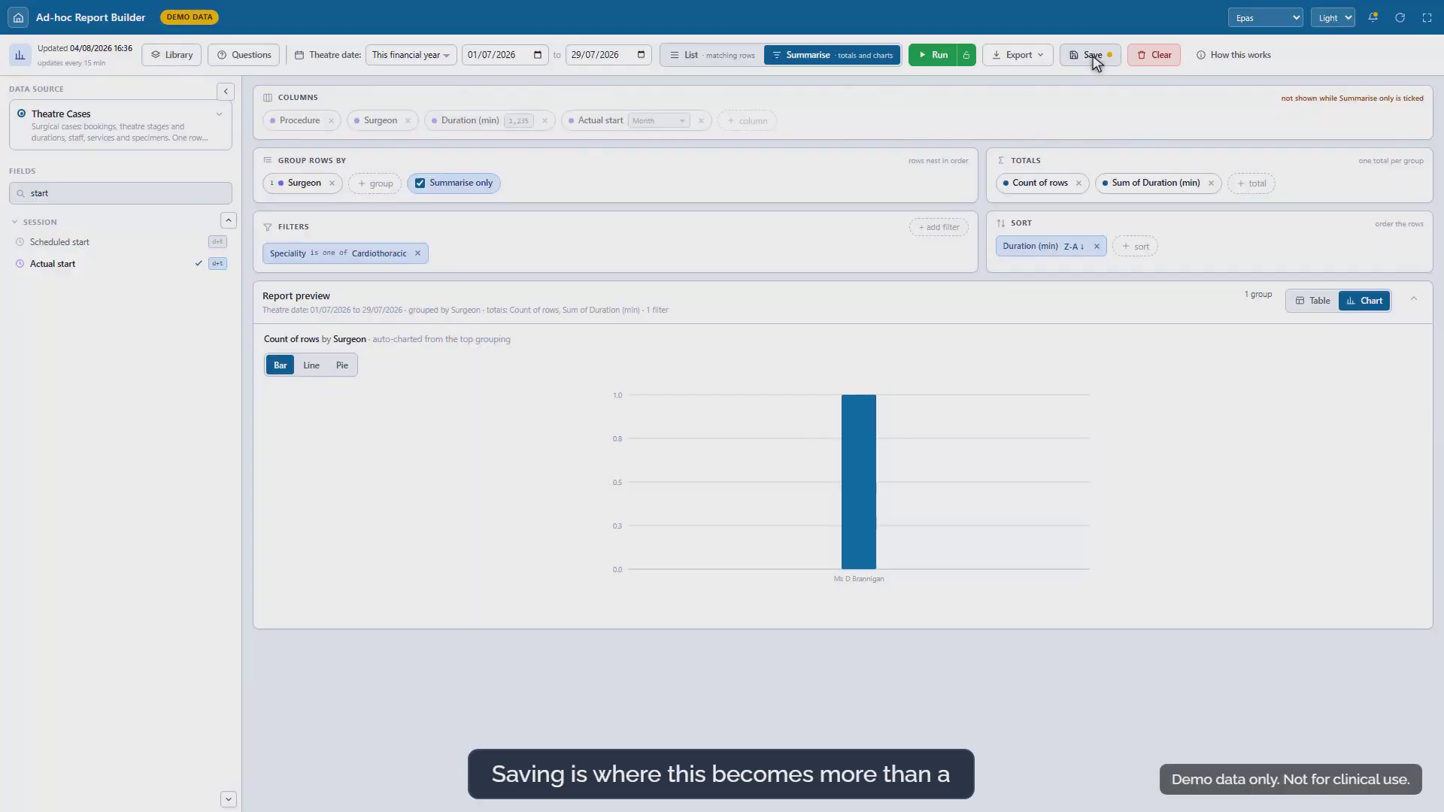
- Save the report as "Theatre minutes by surgeon", answering "How much theatre time did each surgeon use this year?", and share it with the team
{"action": "left_click", "coordinate": [1090, 55]}
{"action": "type", "text": "Theatre minu"}
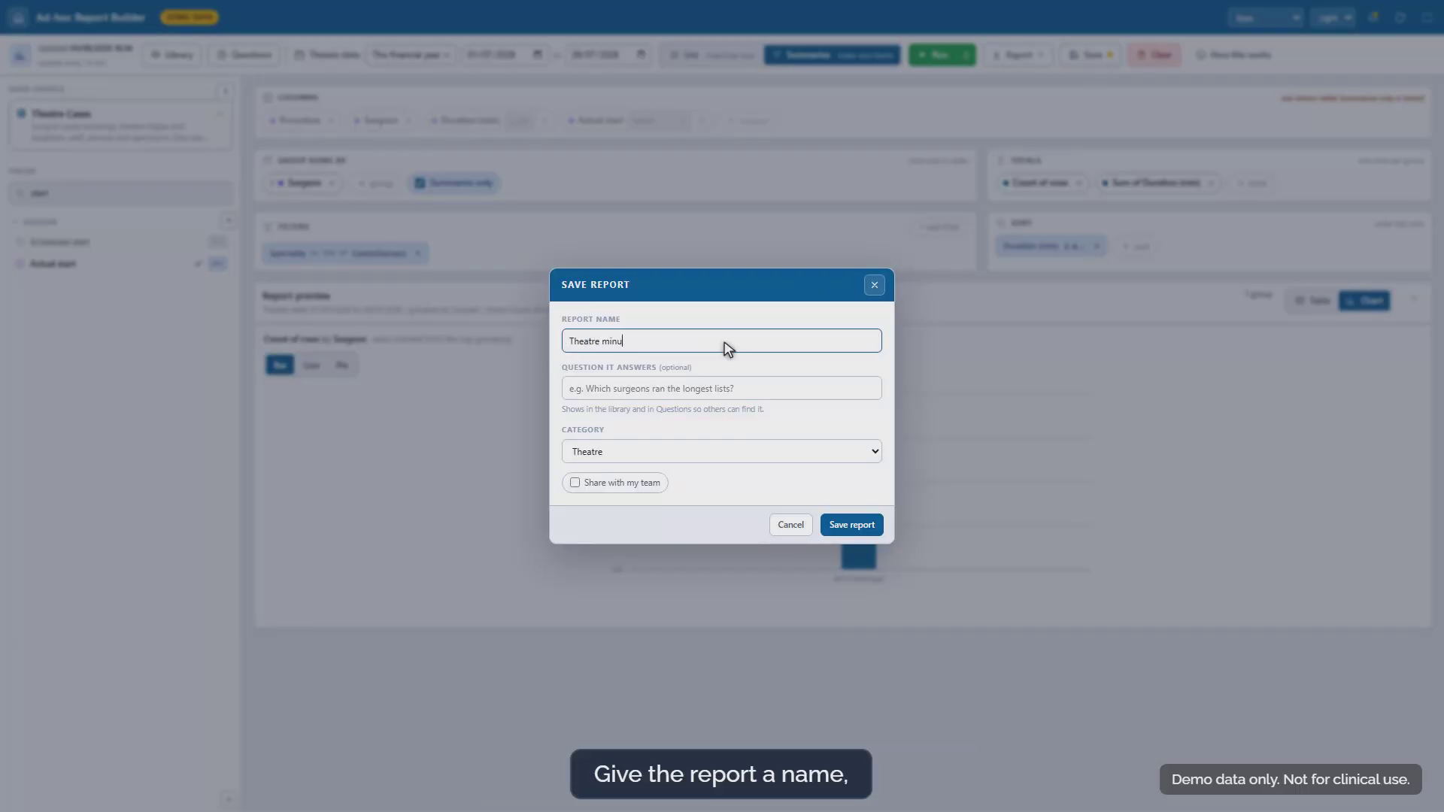
{"action": "type", "text": "tes by surgeon"}
{"action": "left_click", "coordinate": [727, 389]}
{"action": "type", "text": "How much theatre time did "}
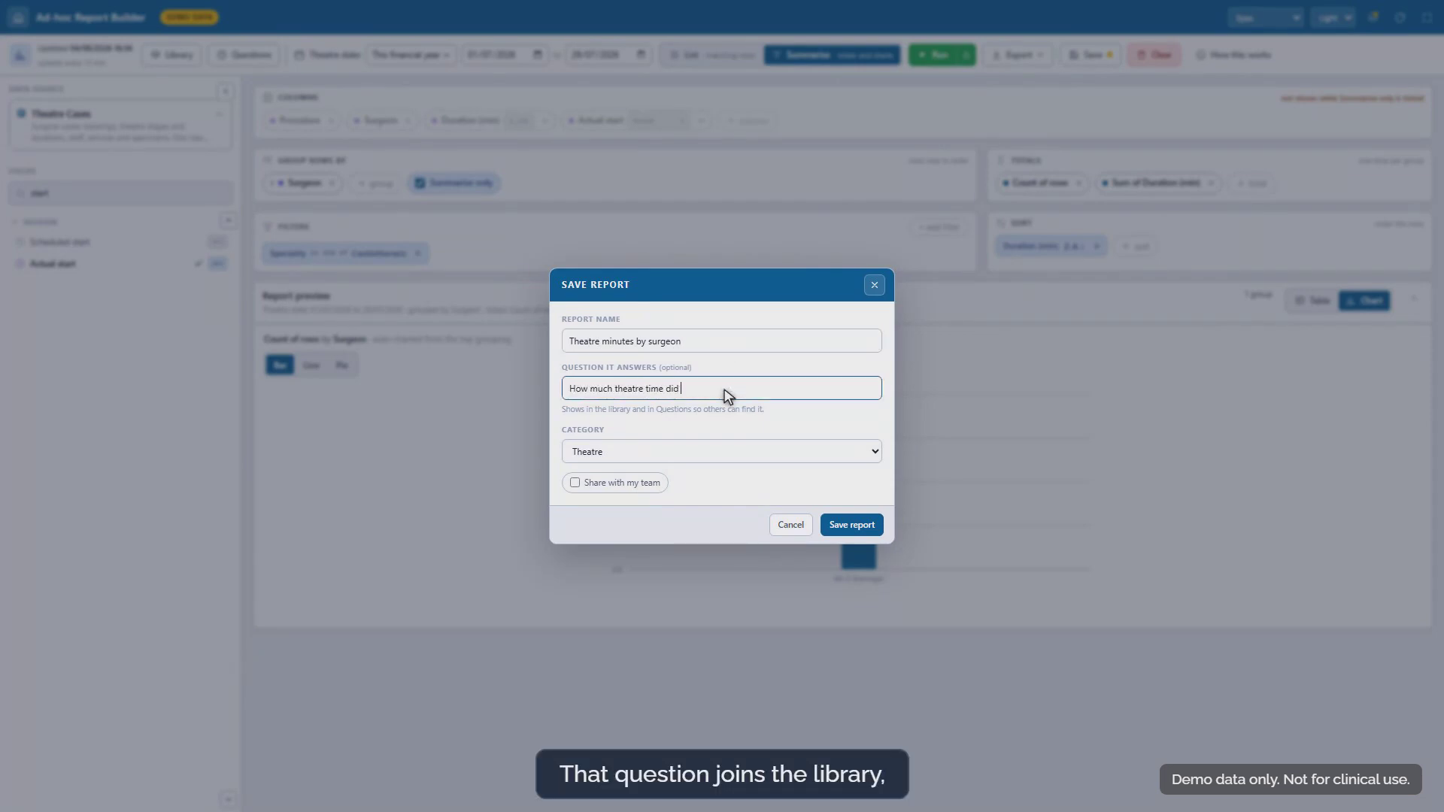
{"action": "type", "text": "each surgeon use this year?"}
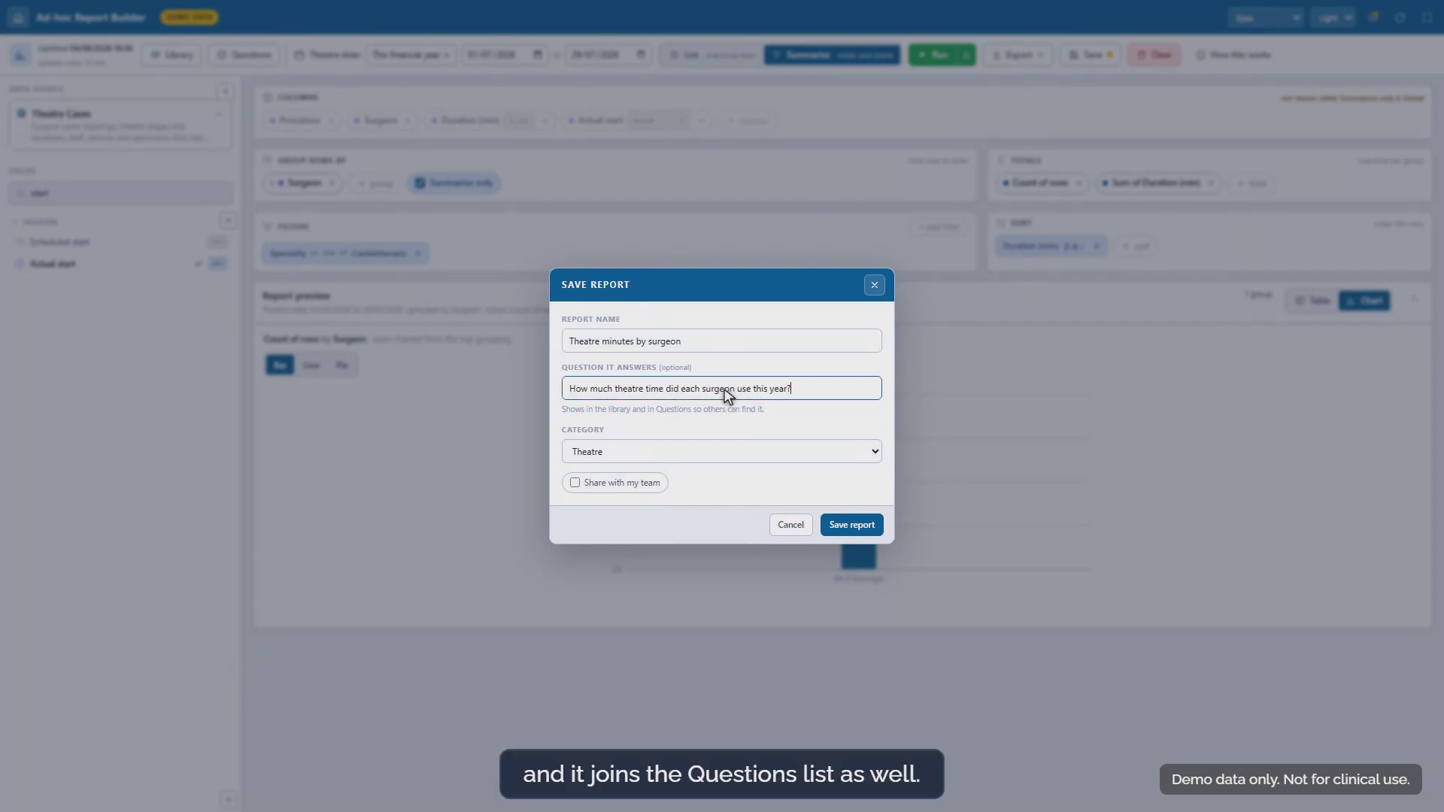
{"action": "left_click", "coordinate": [575, 482]}
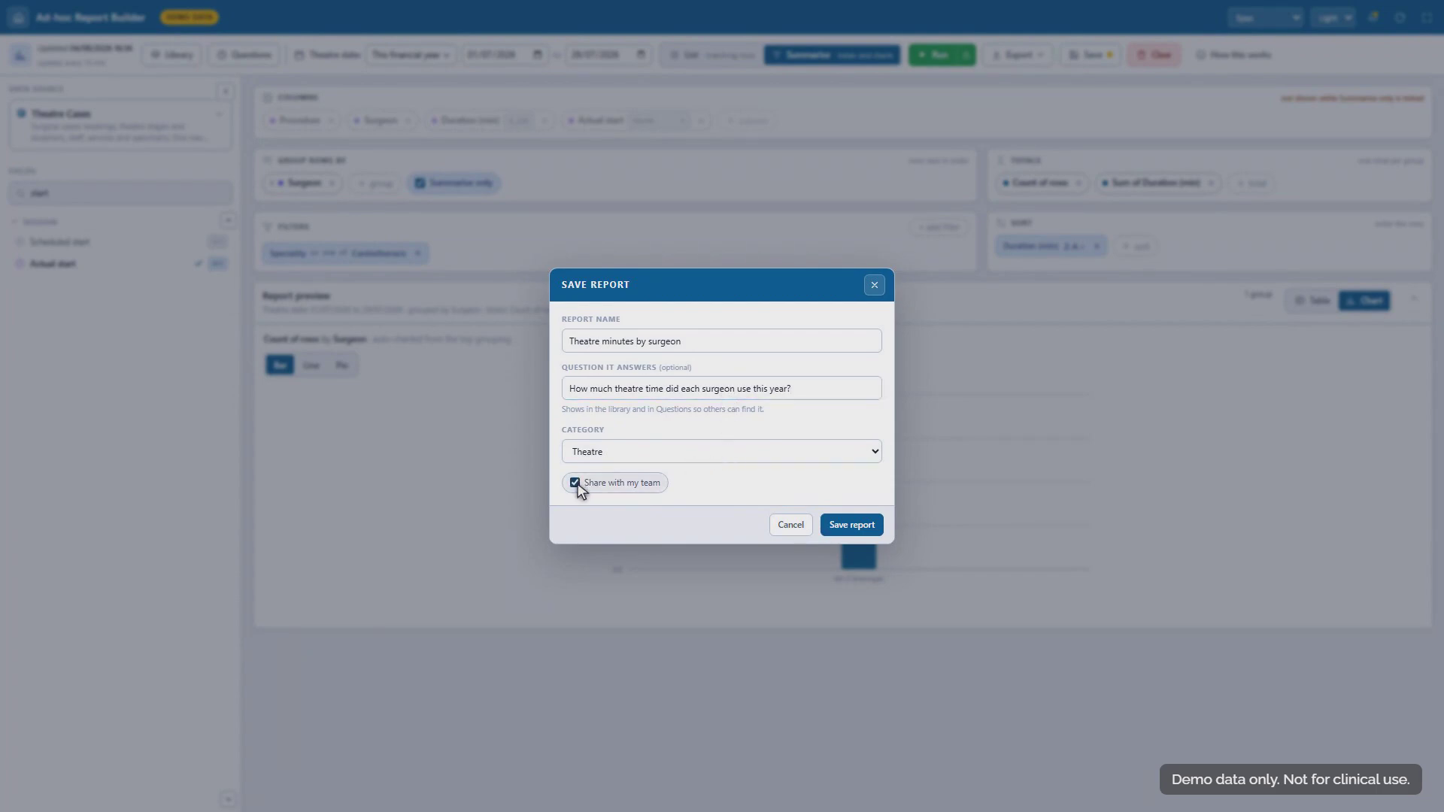
{"action": "left_click", "coordinate": [858, 530]}
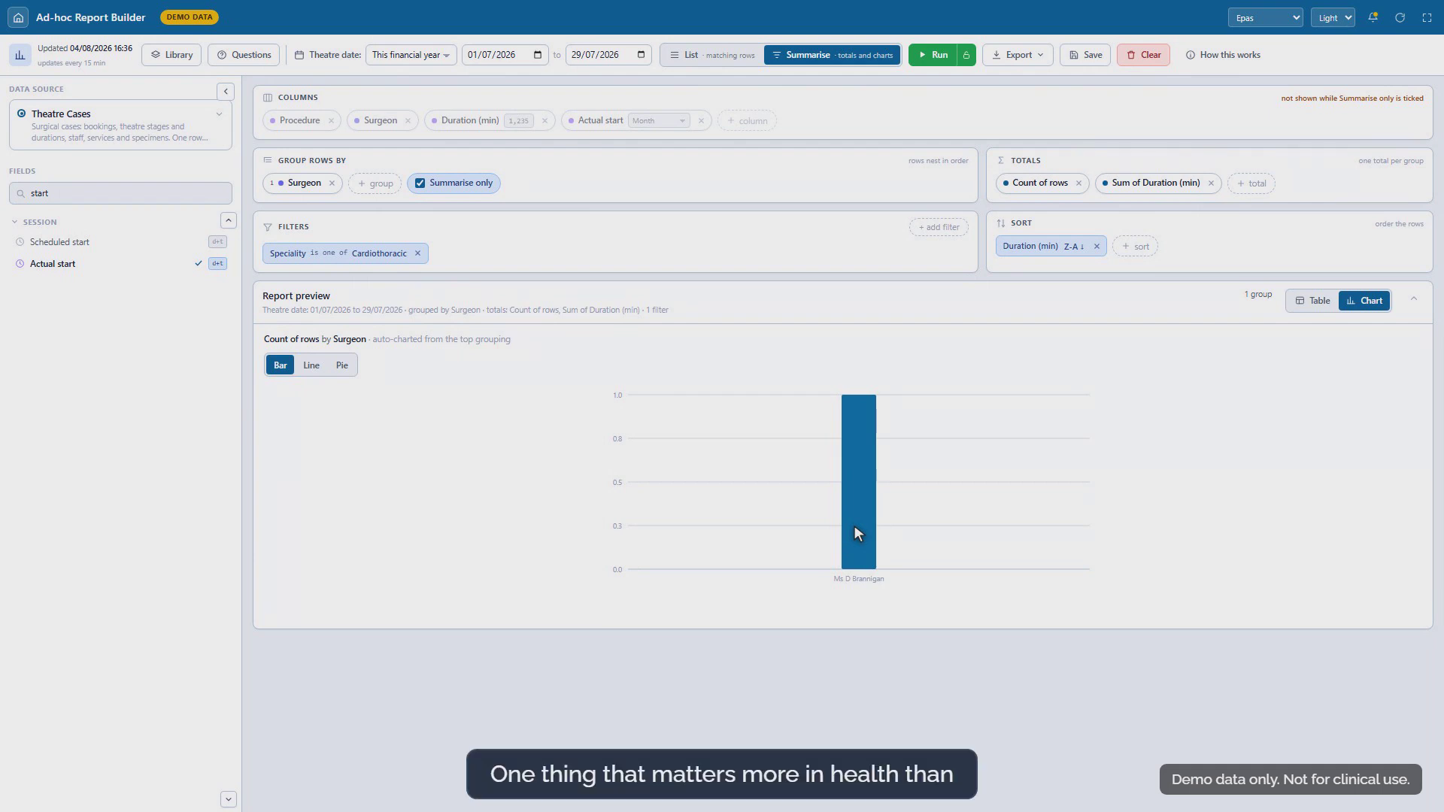
- Try the High contrast colour theme and return to the Epas theme
{"action": "left_click", "coordinate": [1266, 18]}
{"action": "left_click", "coordinate": [1264, 39]}
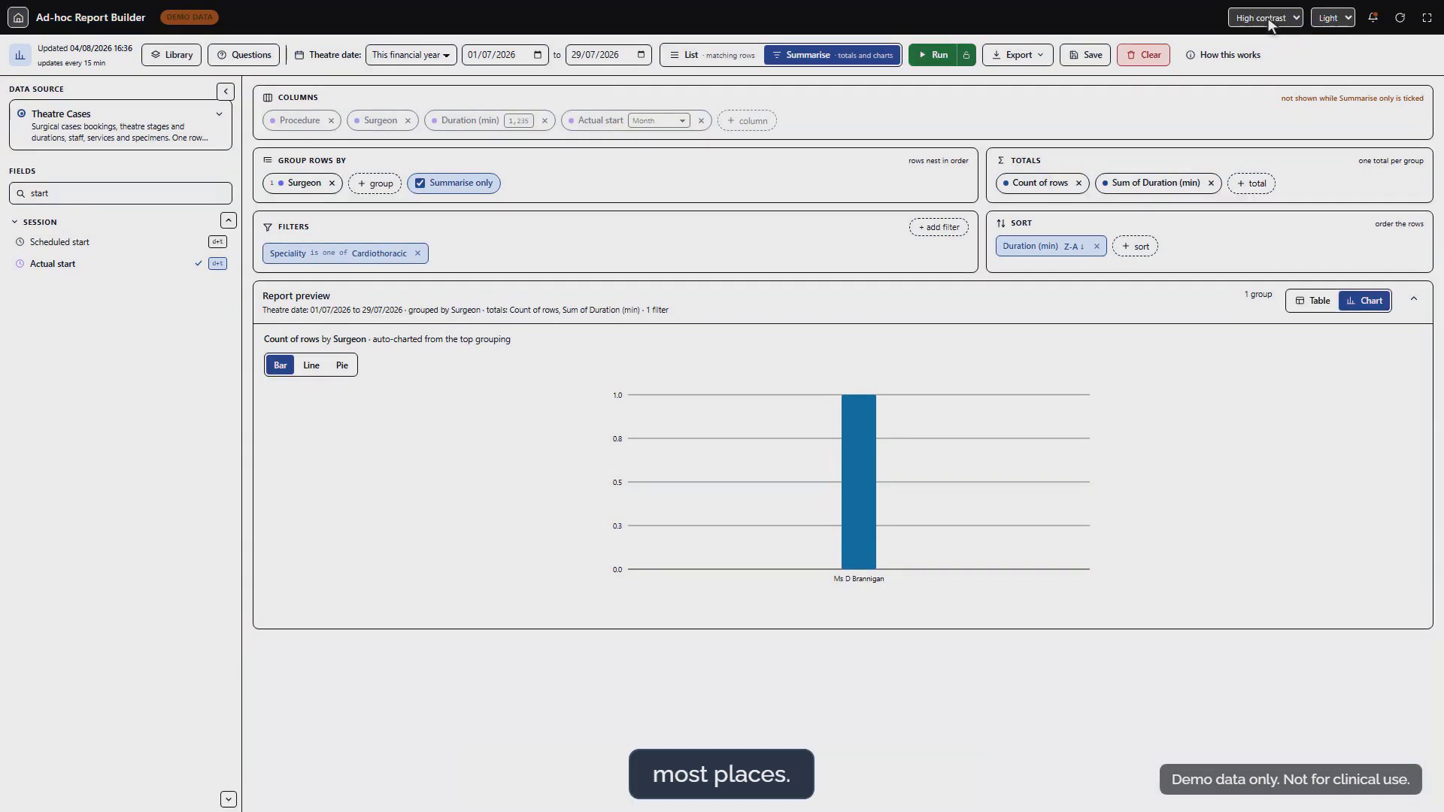
{"action": "key", "text": "Up"}
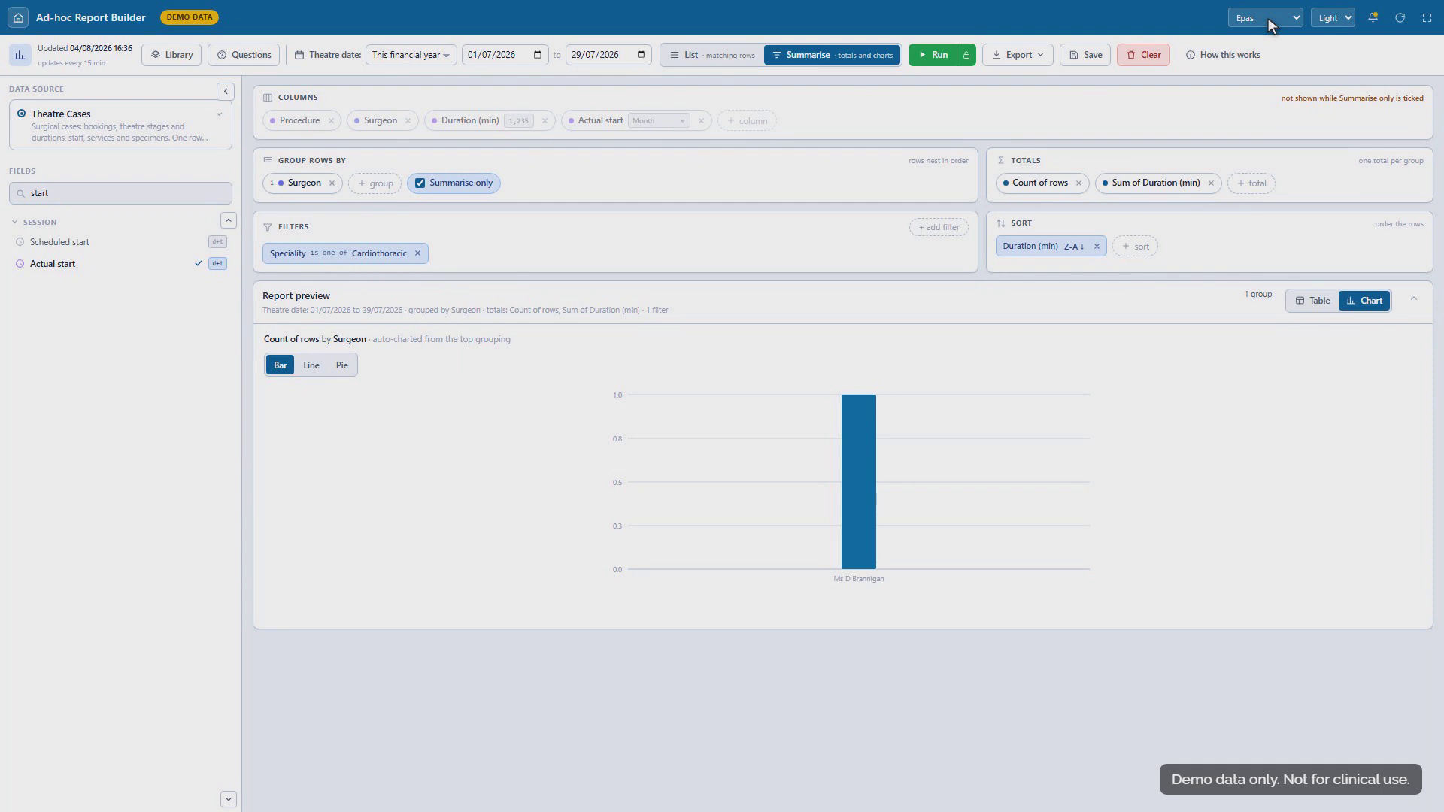
- Lock the report against editing and run it
{"action": "left_click", "coordinate": [968, 56]}
{"action": "left_click", "coordinate": [936, 55]}
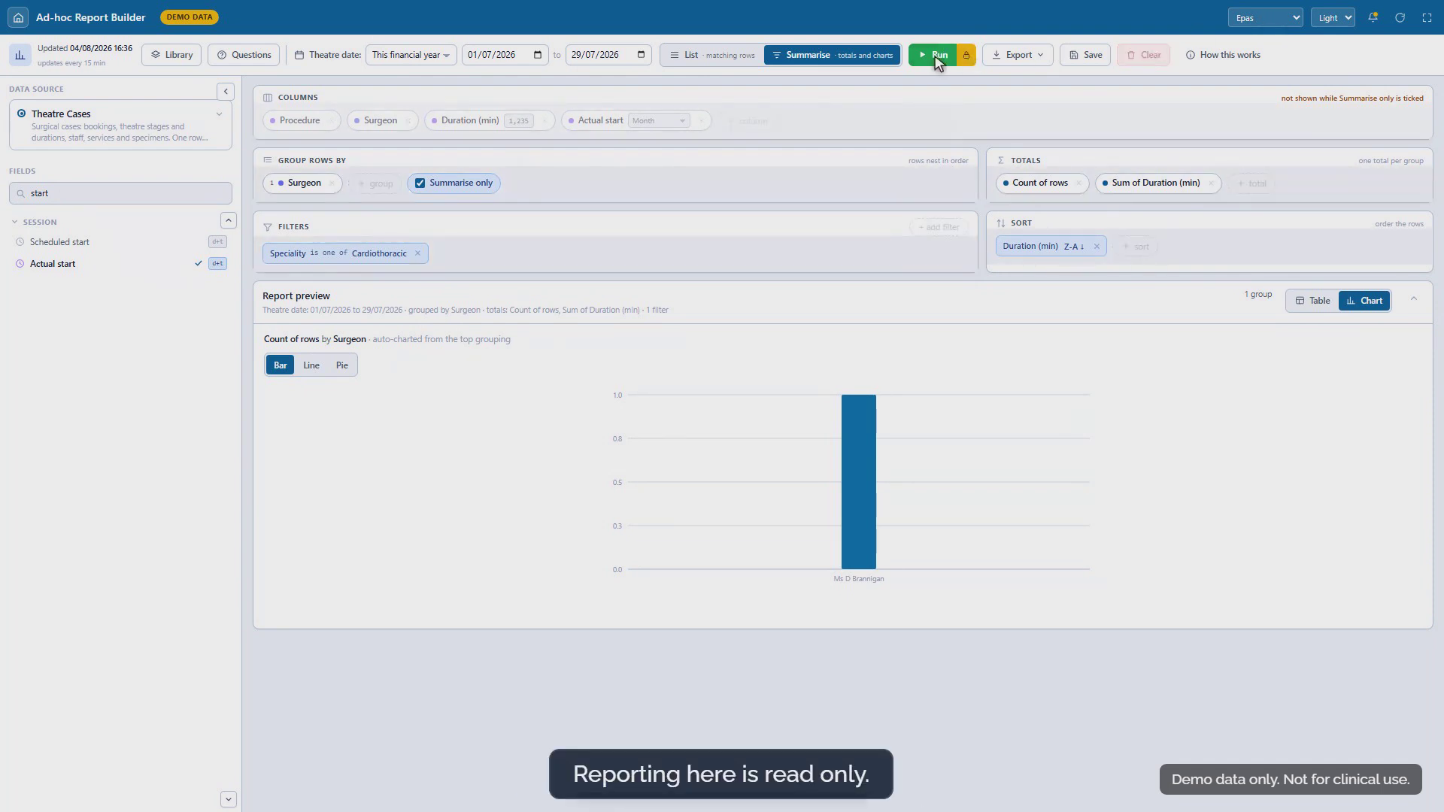